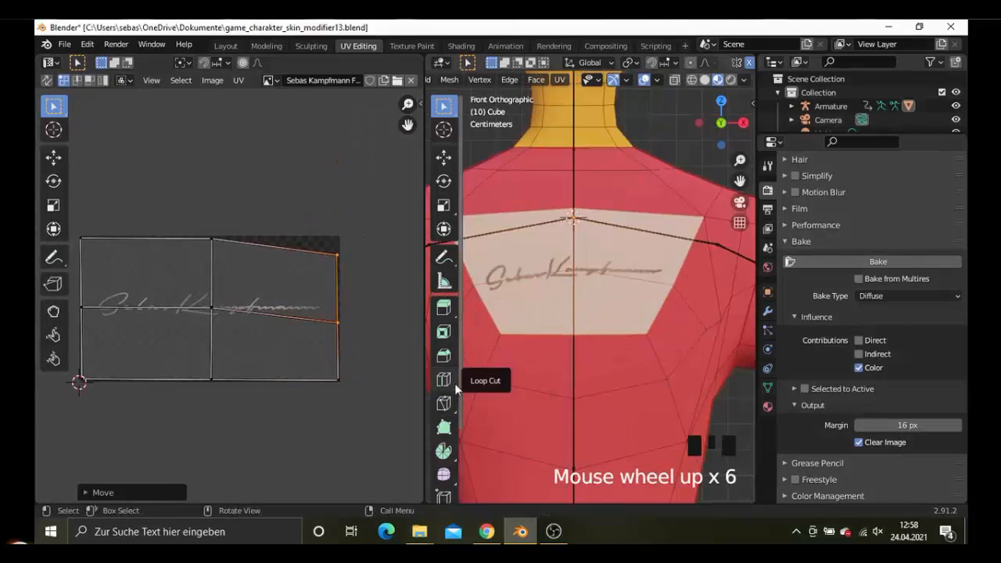
pyautogui.press('g')
pyautogui.press('r')
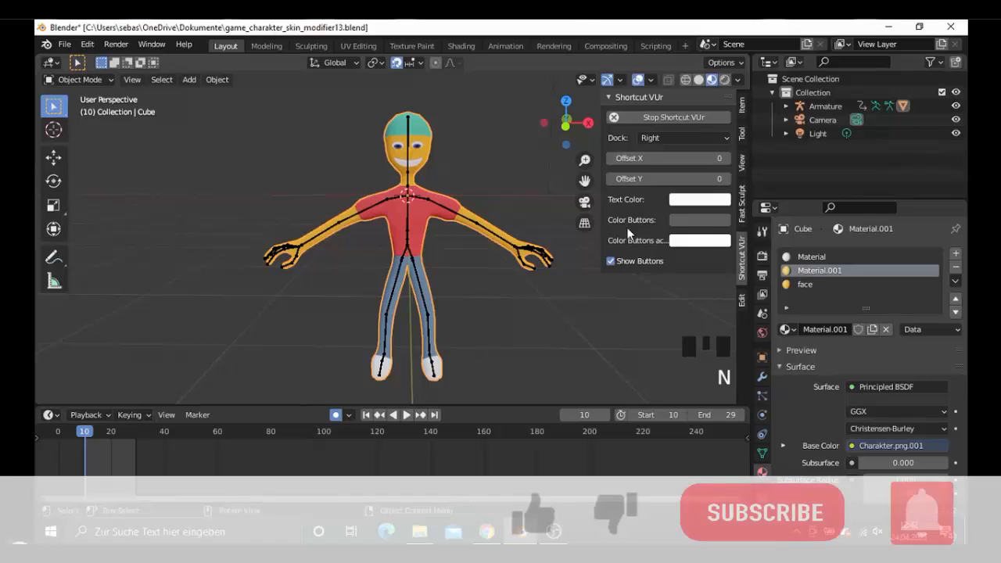
# Hide armature objects in the 3D viewport through object type visibility and close the sidebar.
pyautogui.click(592, 80)
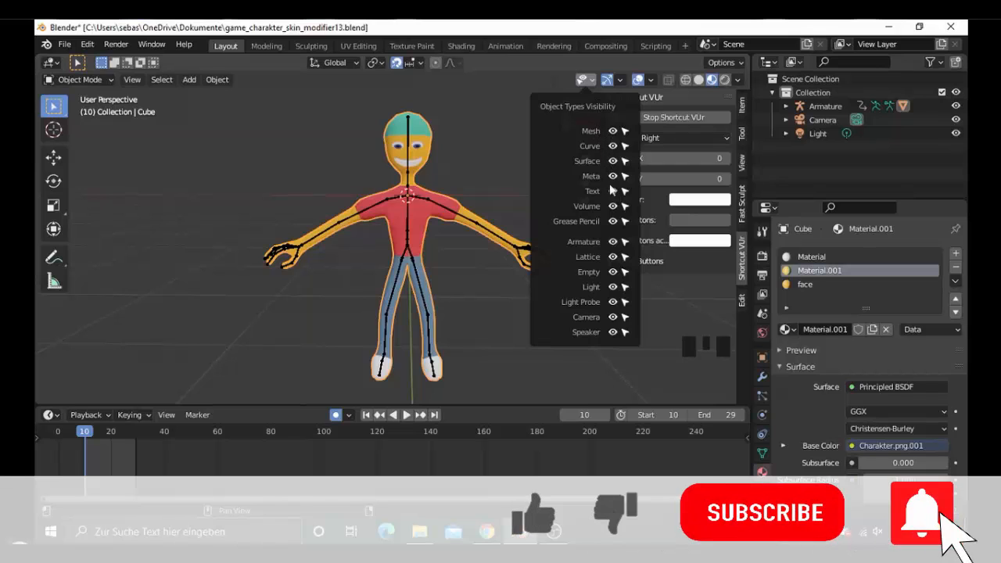
pyautogui.click(613, 241)
pyautogui.click(612, 242)
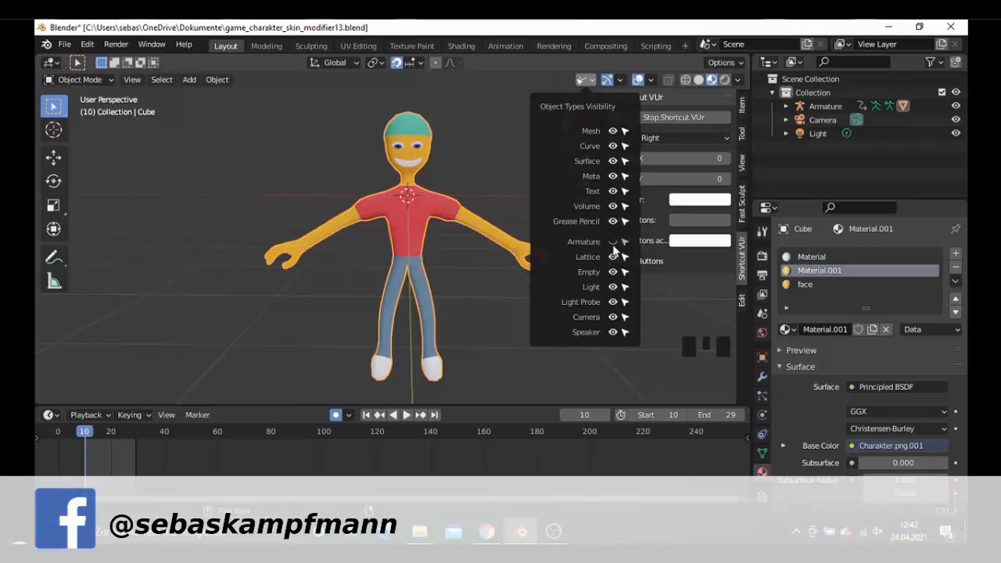
pyautogui.click(635, 355)
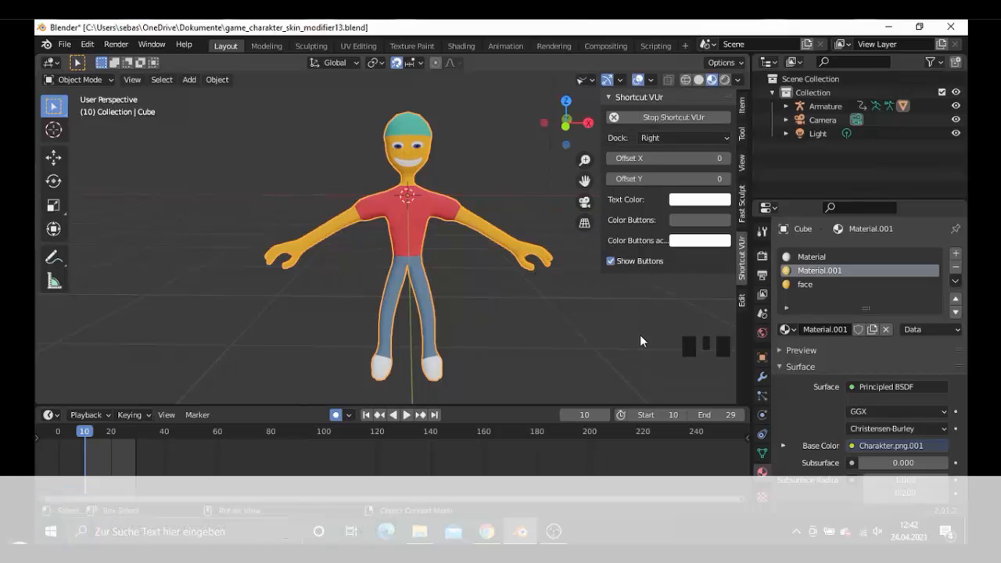
pyautogui.press('n')
pyautogui.press('n')
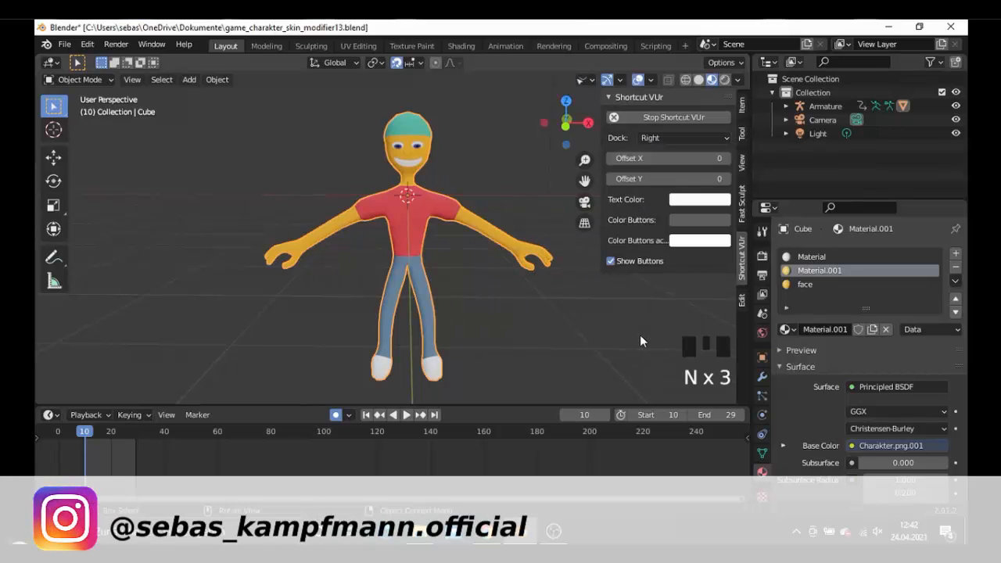
pyautogui.press('n')
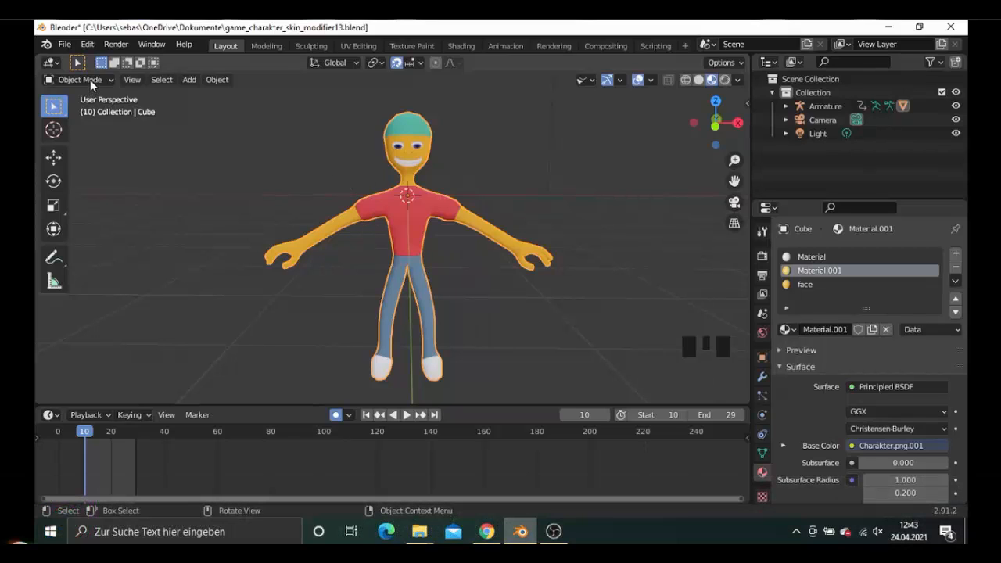
# Enter Edit Mode on the character mesh and select the outer and inner edges of the four upper-chest faces in edge selection.
pyautogui.click(90, 80)
pyautogui.click(87, 108)
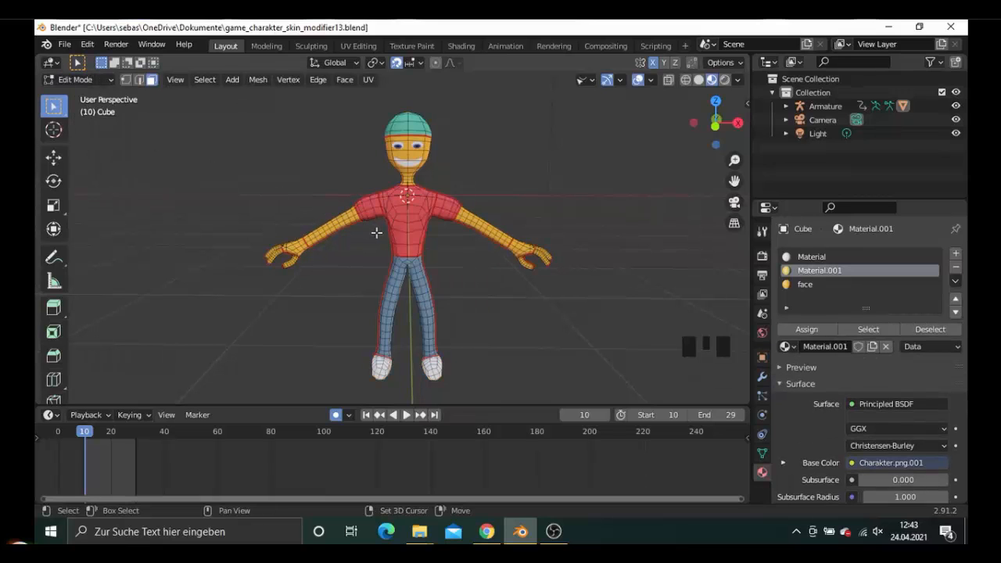
pyautogui.keyDown('shift'); pyautogui.scroll(1, 376, 232); pyautogui.keyUp('shift')
pyautogui.scroll(4, 367, 233)
pyautogui.press('KP_1')
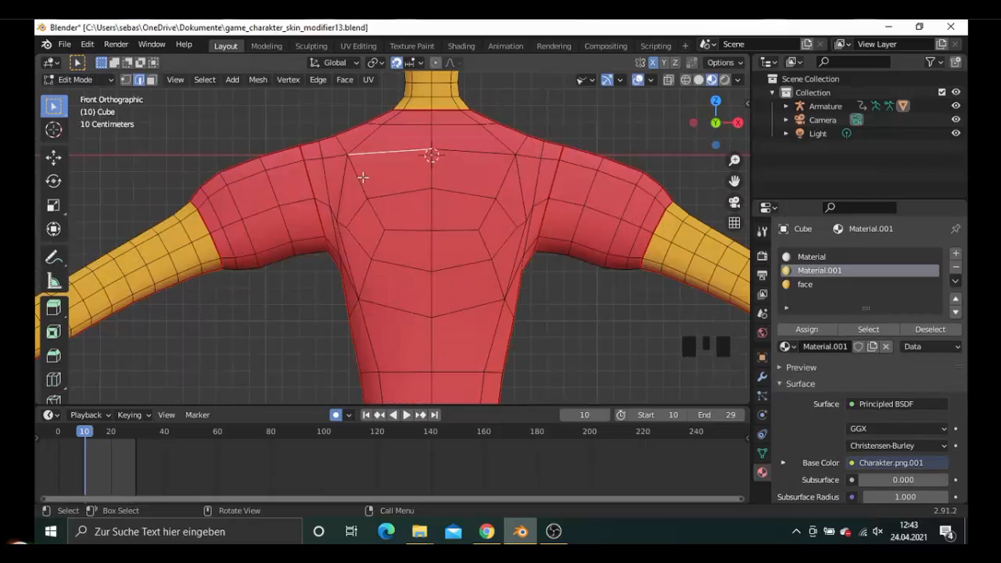
pyautogui.keyDown('shift'); pyautogui.click(368, 190); pyautogui.keyUp('shift')
pyautogui.keyDown('shift'); pyautogui.click(466, 154); pyautogui.keyUp('shift')
pyautogui.keyDown('shift'); pyautogui.click(477, 192); pyautogui.keyUp('shift')
pyautogui.keyDown('shift'); pyautogui.click(505, 179); pyautogui.keyUp('shift')
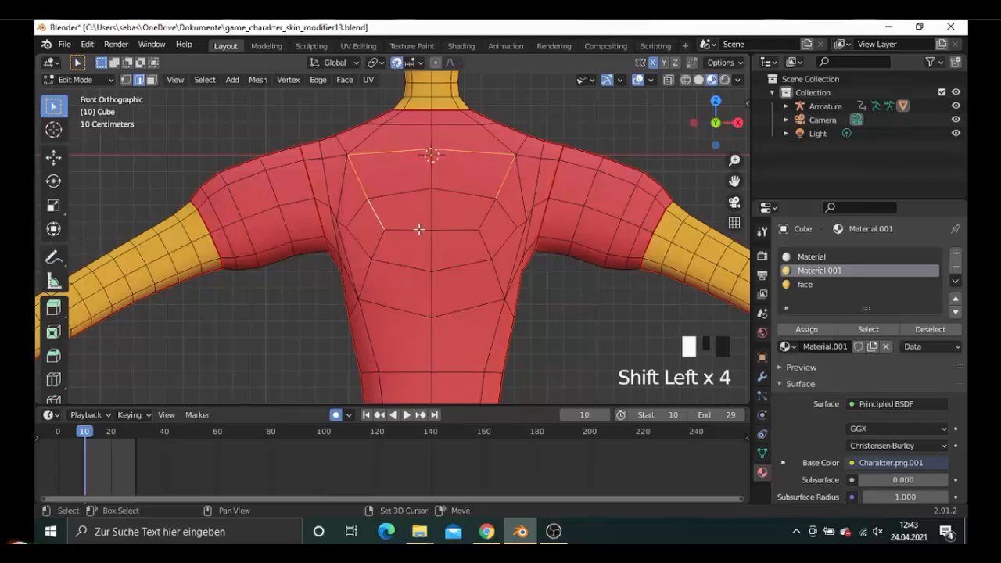
pyautogui.keyDown('shift'); pyautogui.click(407, 230); pyautogui.keyUp('shift')
pyautogui.keyDown('shift'); pyautogui.click(458, 229); pyautogui.keyUp('shift')
pyautogui.keyDown('shift'); pyautogui.click(488, 213); pyautogui.keyUp('shift')
pyautogui.keyDown('shift'); pyautogui.click(432, 172); pyautogui.keyUp('shift')
pyautogui.keyDown('shift'); pyautogui.click(466, 193); pyautogui.keyUp('shift')
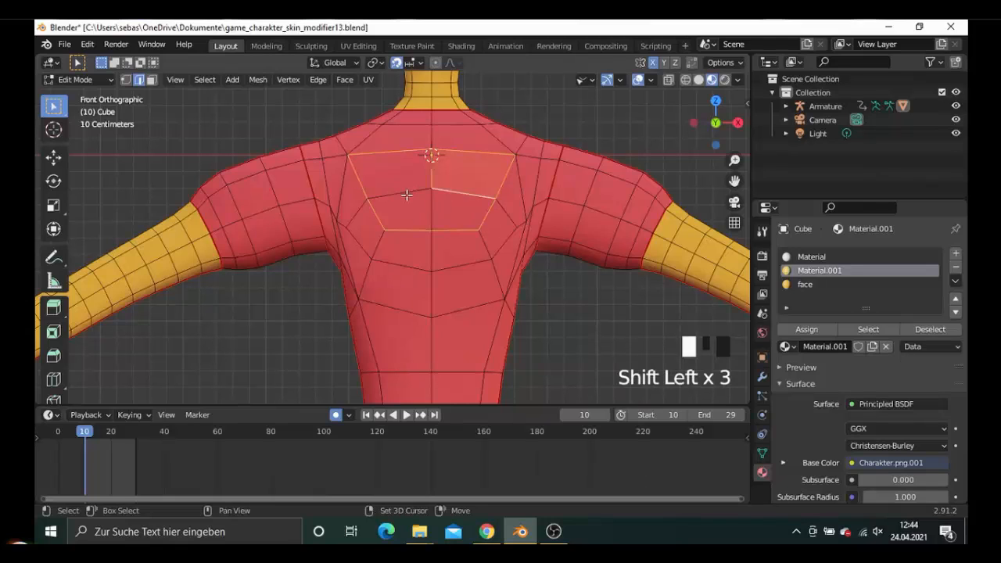
pyautogui.keyDown('shift'); pyautogui.click(406, 195); pyautogui.keyUp('shift')
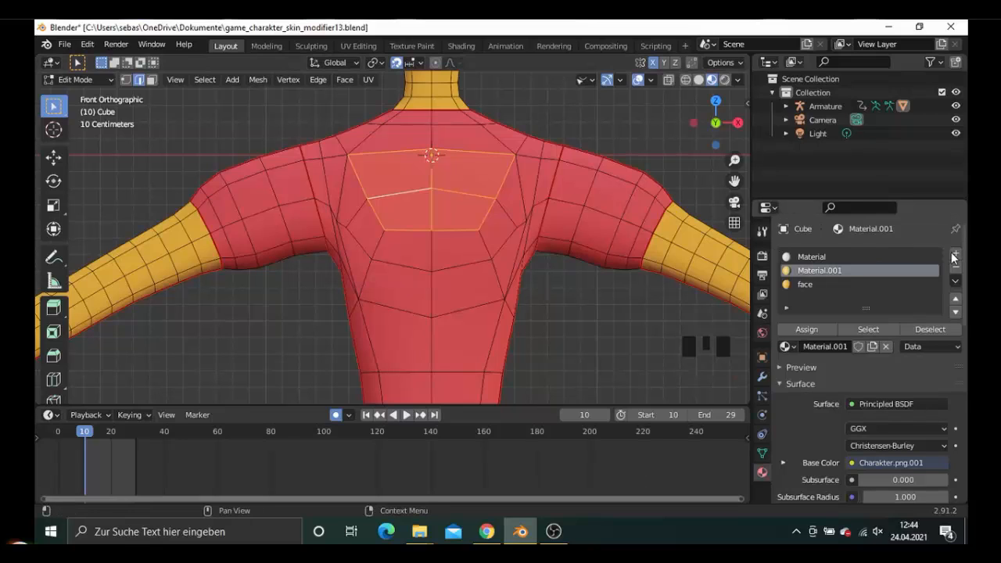
# Add a material slot with a new material named Logo and assign it to the selected chest faces.
pyautogui.click(955, 254)
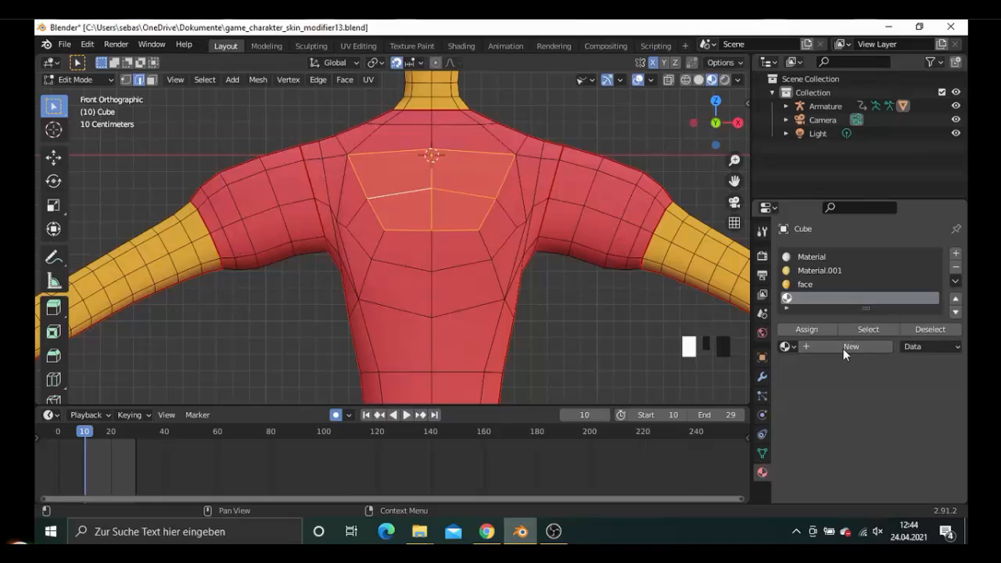
pyautogui.click(850, 346)
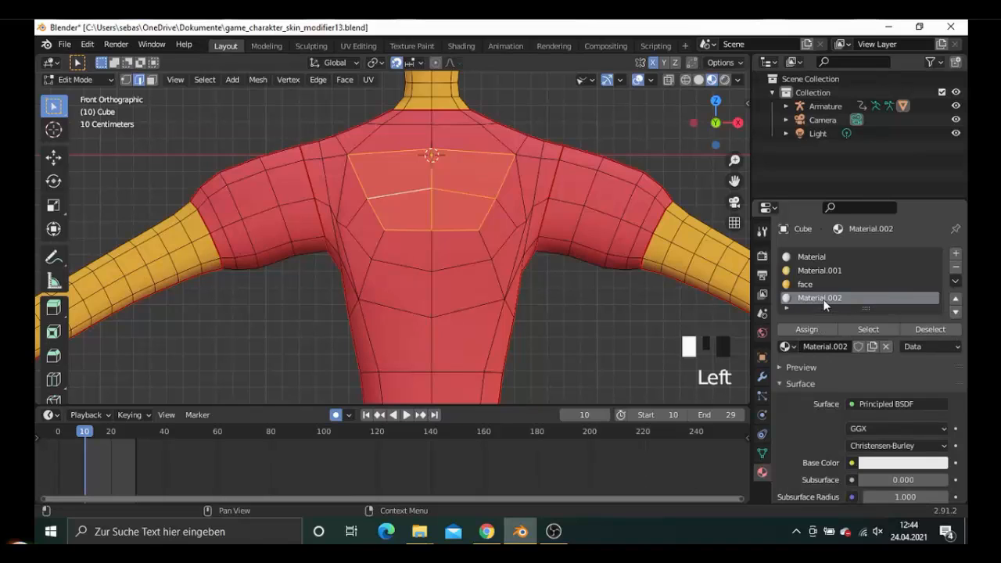
pyautogui.click(821, 299)
pyautogui.doubleClick(822, 300)
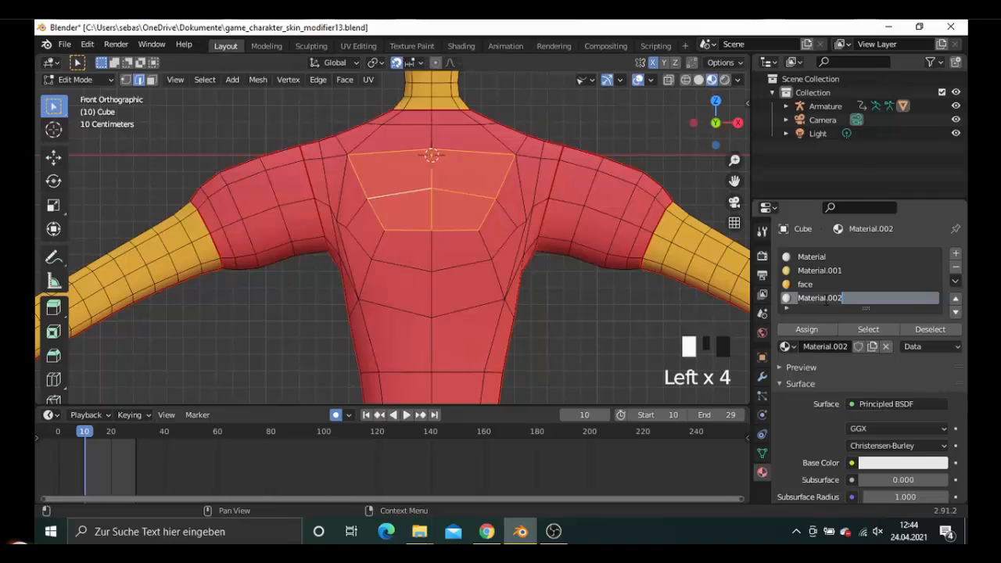
pyautogui.write('Logo')
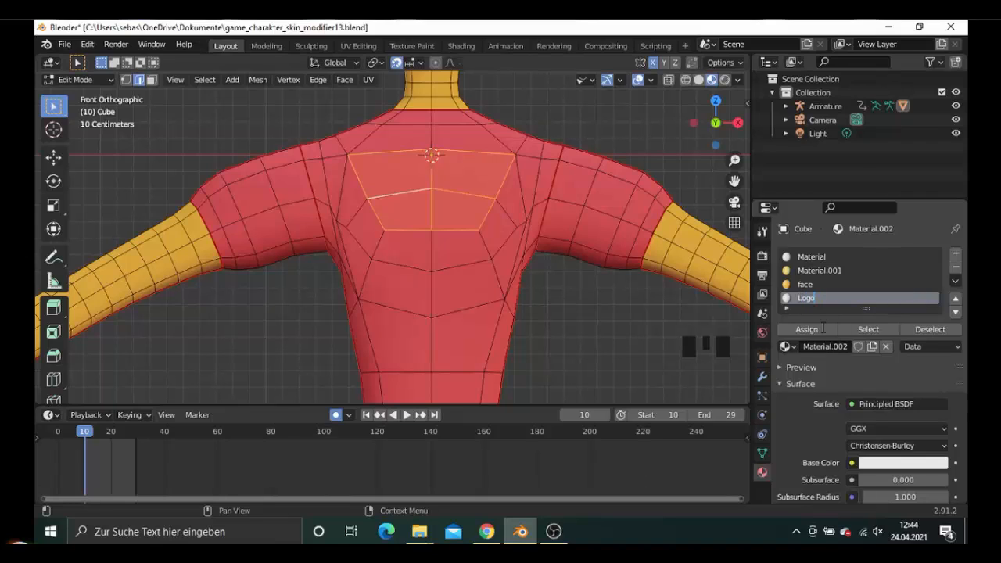
pyautogui.click(821, 326)
pyautogui.click(821, 326)
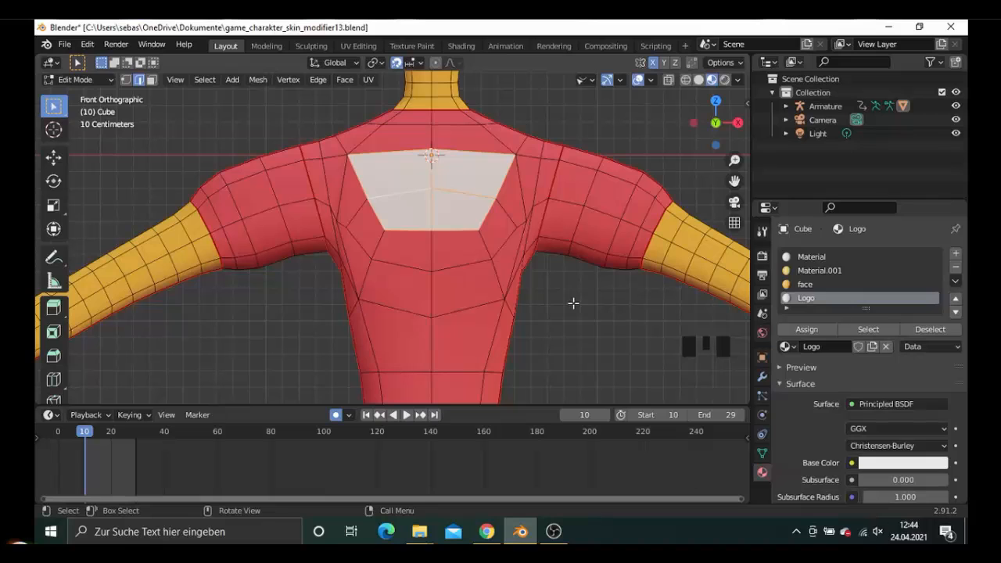
# Switch to the UV Editing workspace and change its UV editor area to the Shader Editor.
pyautogui.click(334, 63)
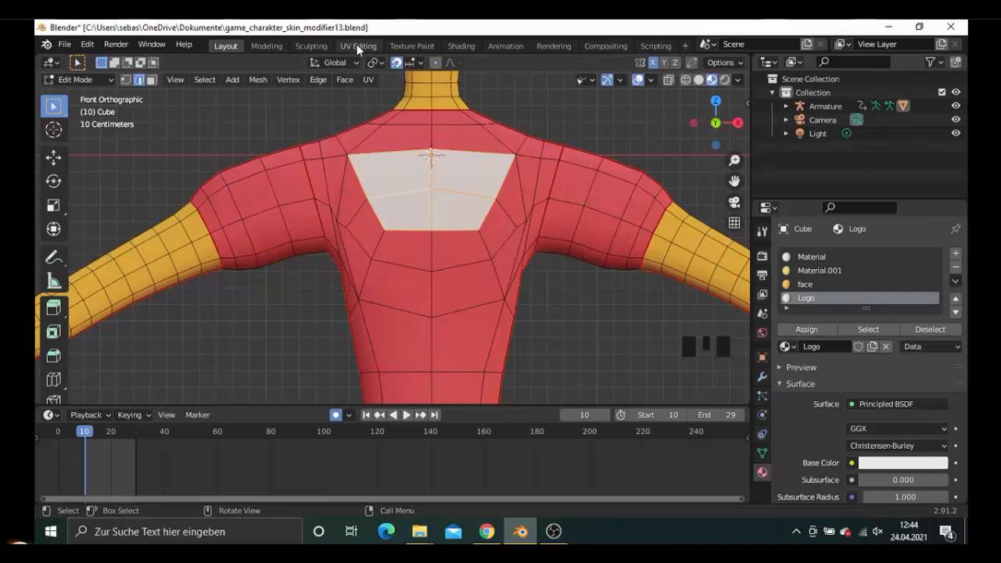
pyautogui.click(357, 45)
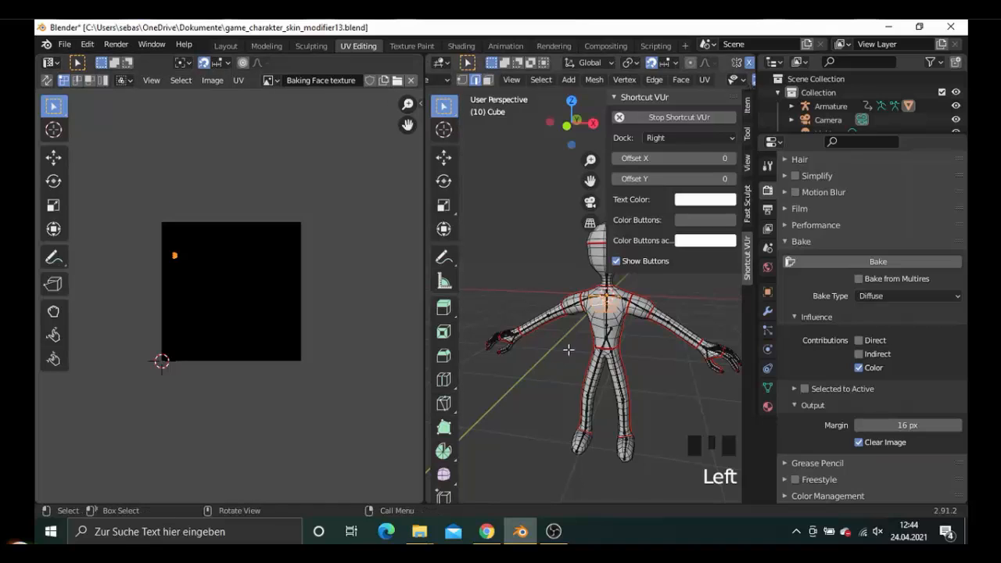
pyautogui.press('n')
pyautogui.scroll(3, 674, 366)
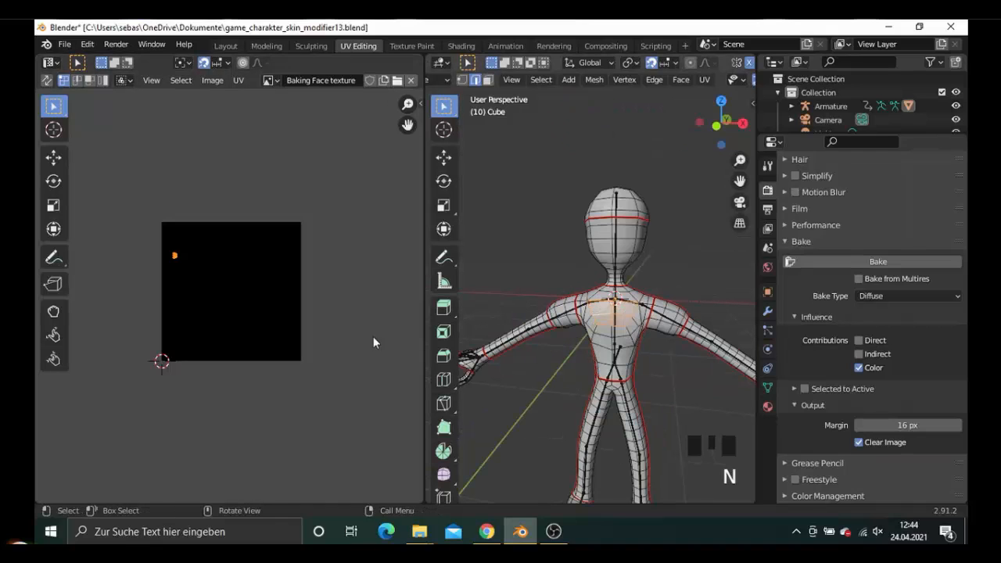
pyautogui.scroll(2, 352, 321)
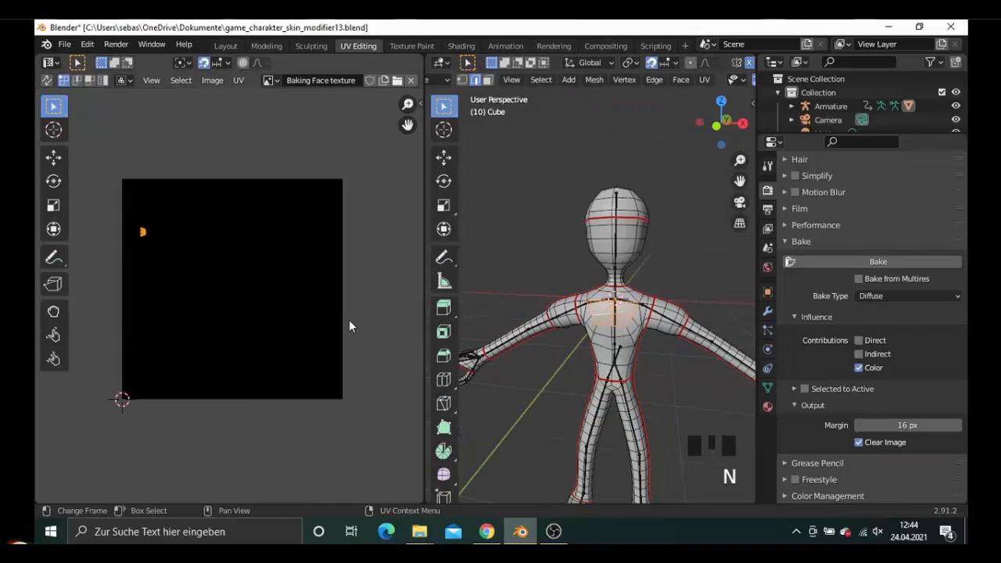
pyautogui.click(52, 65)
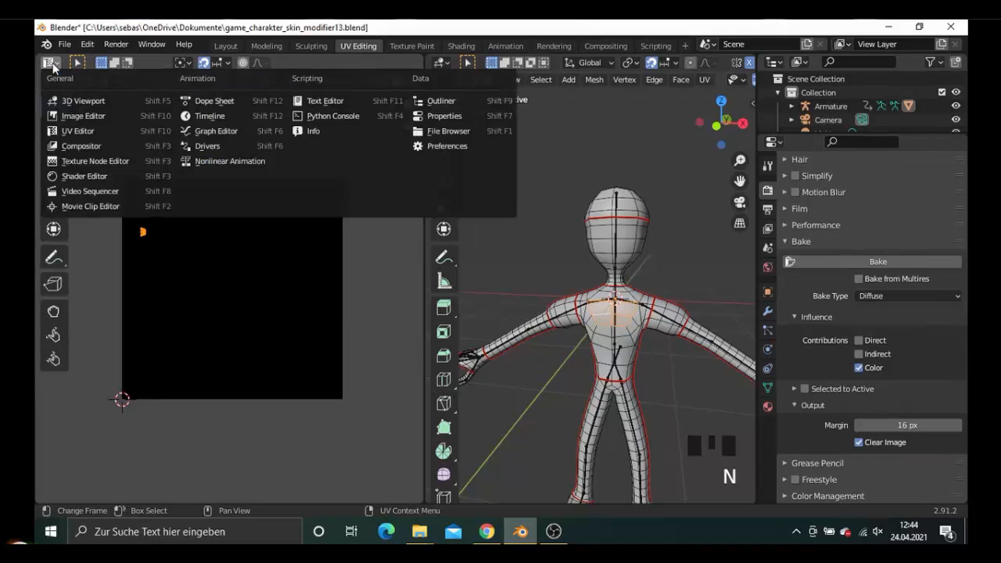
pyautogui.click(78, 176)
pyautogui.moveTo(242, 274); pyautogui.dragTo(192, 273, button='middle')
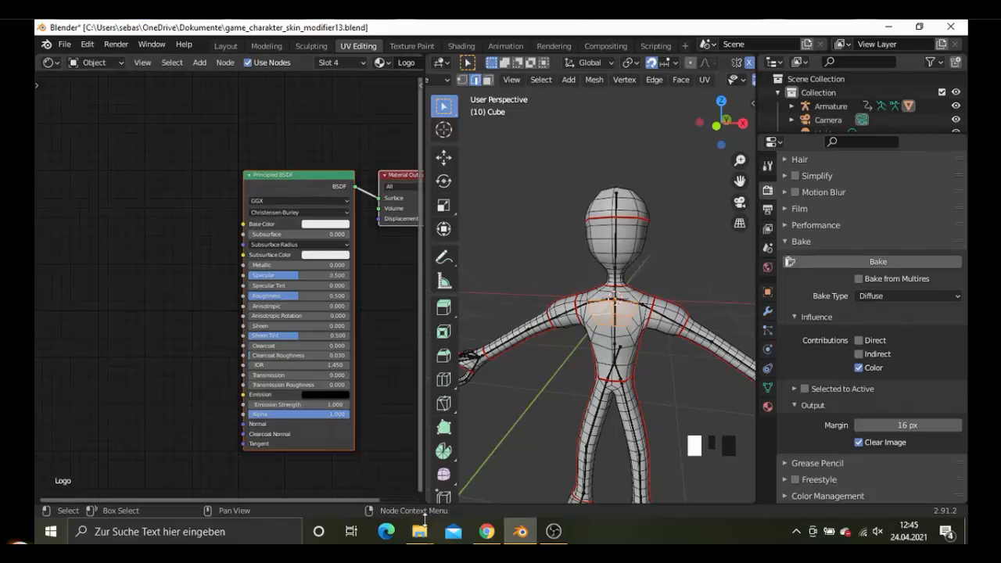
# Bring the logo image from the Textures folder into the Logo material's node tree and place it before the Principled BSDF.
pyautogui.moveTo(419, 531)
pyautogui.click(446, 465)
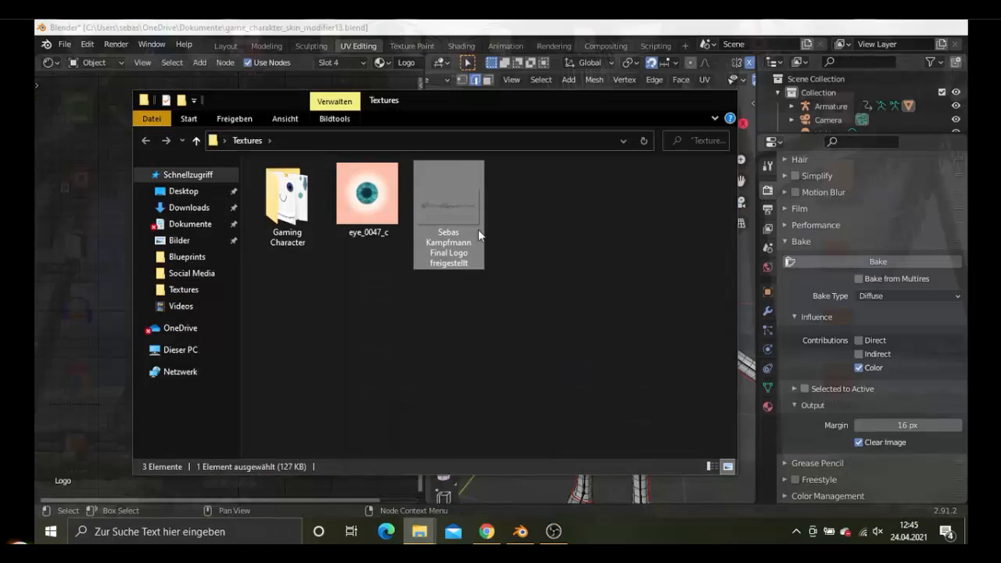
pyautogui.moveTo(531, 98); pyautogui.dragTo(644, 93)
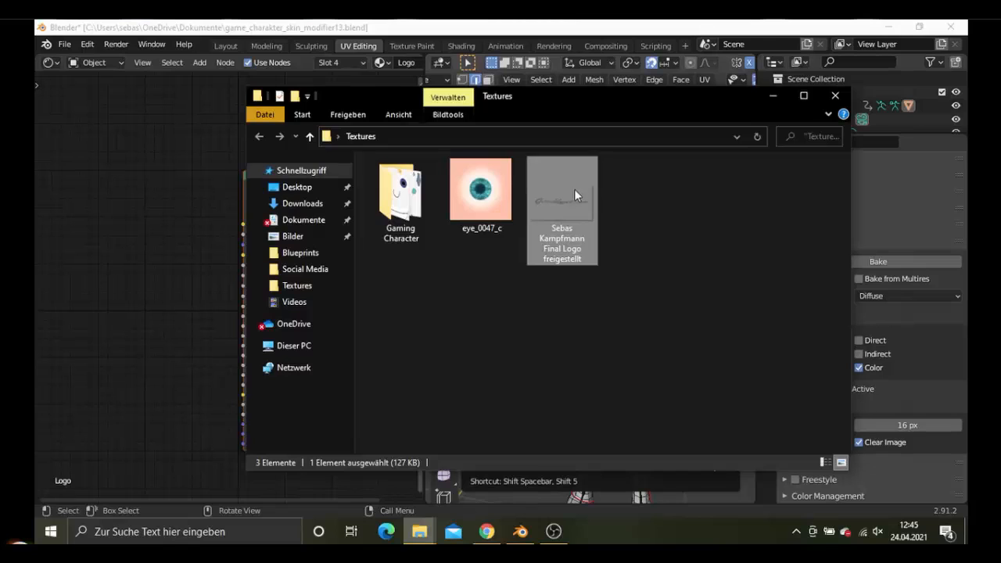
pyautogui.moveTo(573, 188); pyautogui.dragTo(155, 252)
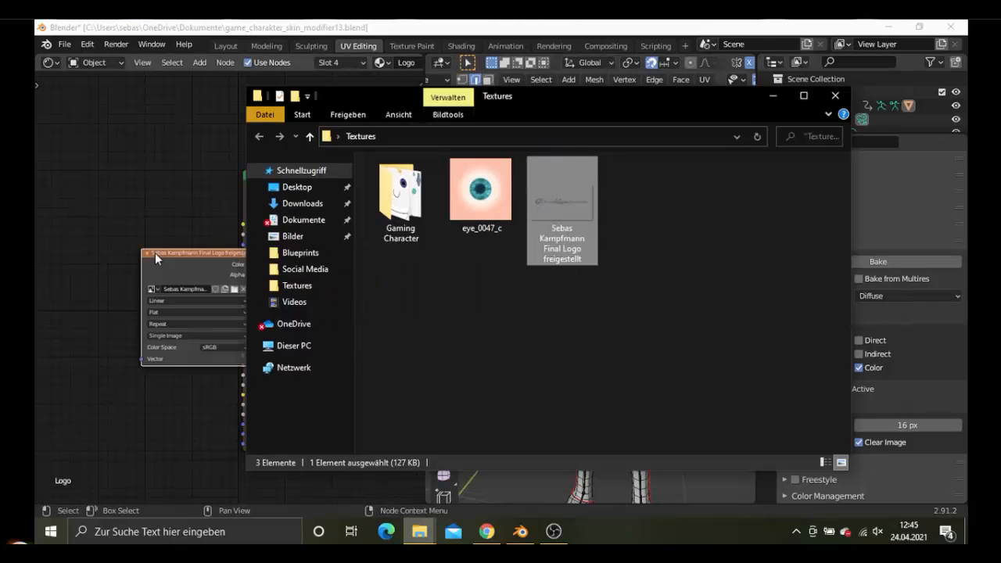
pyautogui.click(772, 95)
pyautogui.moveTo(210, 252); pyautogui.dragTo(123, 221)
# Add a MixRGB node between the logo image texture and the Principled BSDF.
pyautogui.click(192, 345)
pyautogui.press('Delete')
pyautogui.hotkey('shift', 'a')
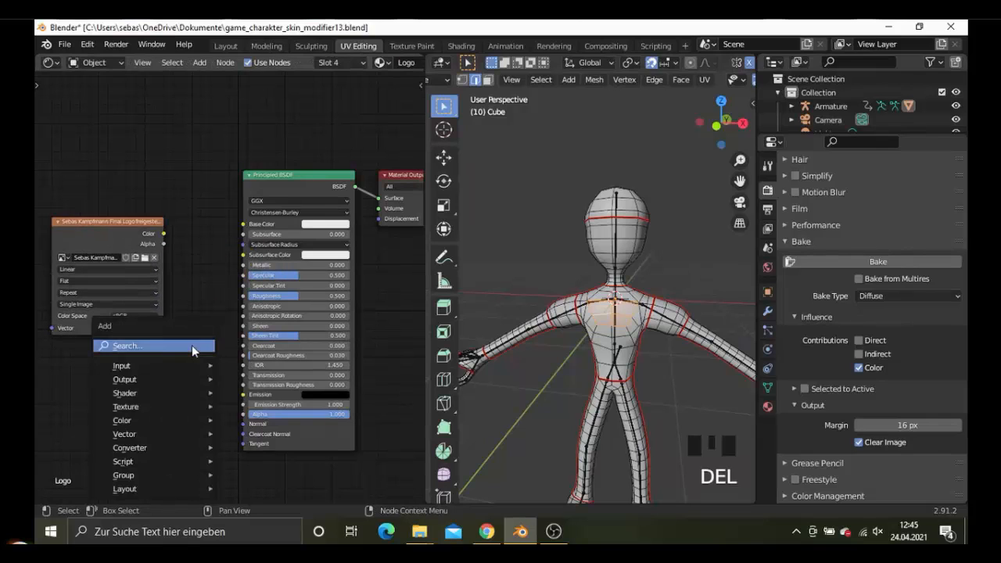
pyautogui.click(192, 344)
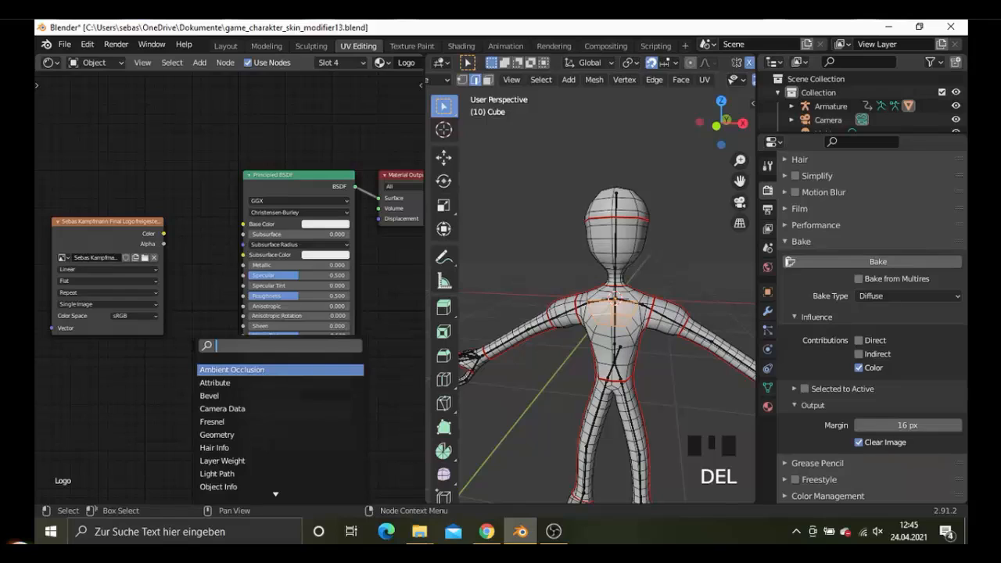
pyautogui.write('mix')
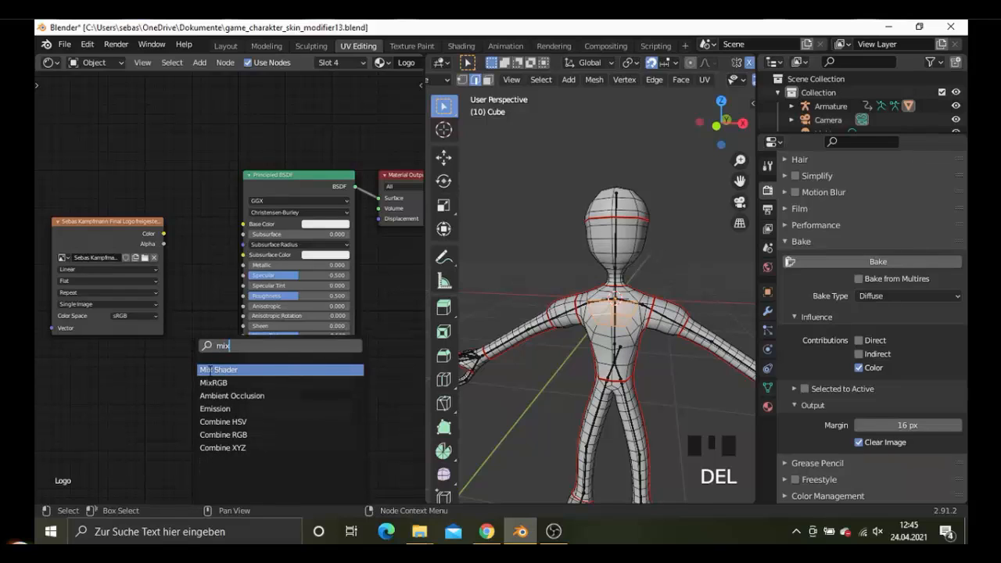
pyautogui.click(211, 382)
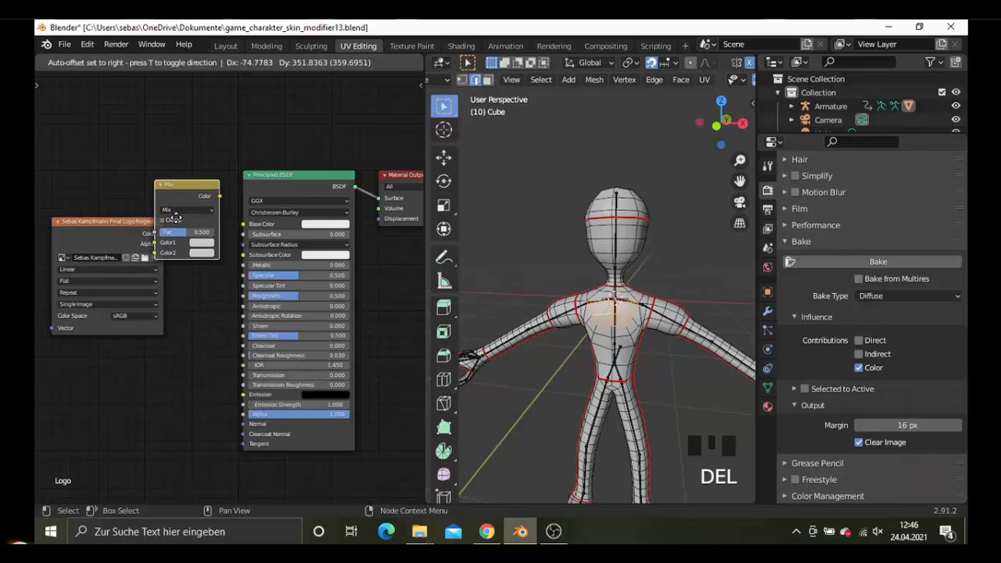
pyautogui.click(175, 205)
# Move the logo image node below the Mix node and link its Color output to the Color2 input.
pyautogui.click(116, 245)
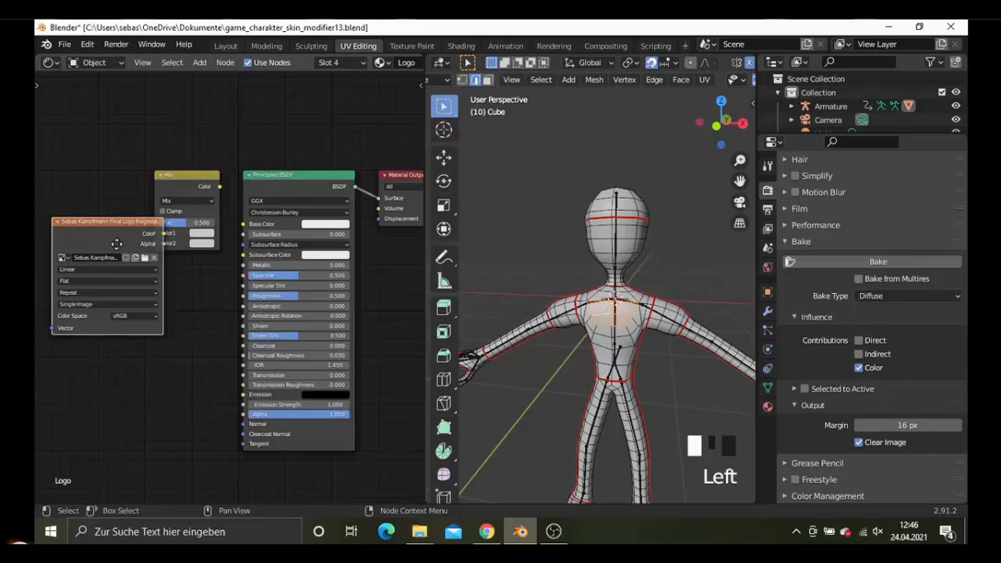
pyautogui.moveTo(115, 245); pyautogui.dragTo(150, 246)
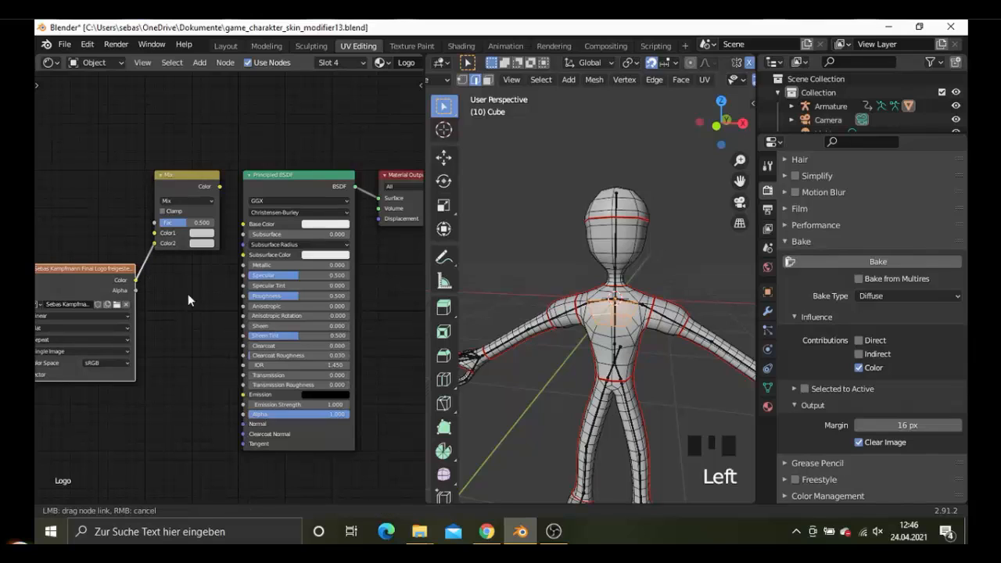
pyautogui.moveTo(188, 295); pyautogui.dragTo(194, 305)
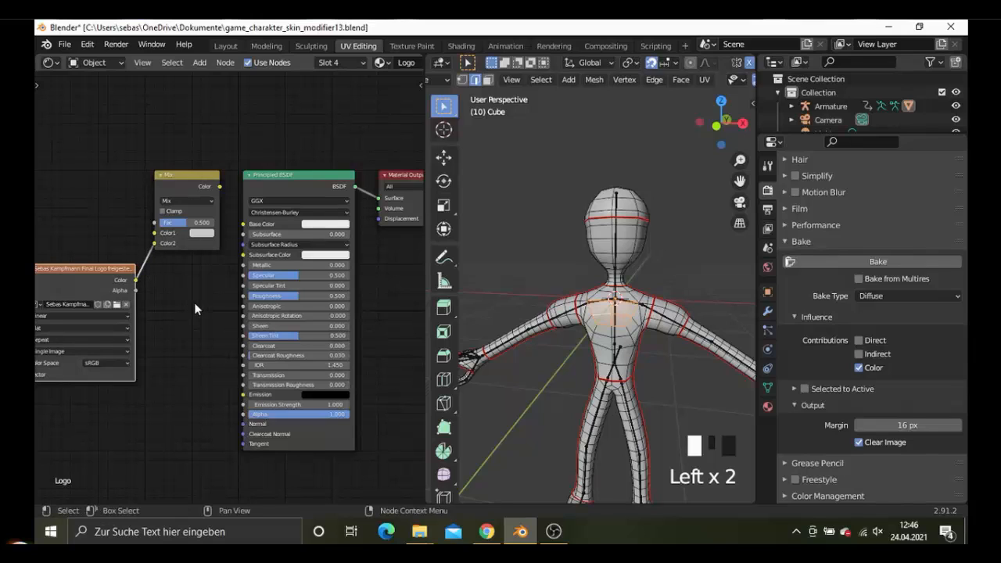
# Add a ColorRamp node before the Mix node, link its Color output to Color1, and space the ColorRamp and logo nodes away from the Mix node.
pyautogui.hotkey('shift', 'a')
pyautogui.click(130, 174)
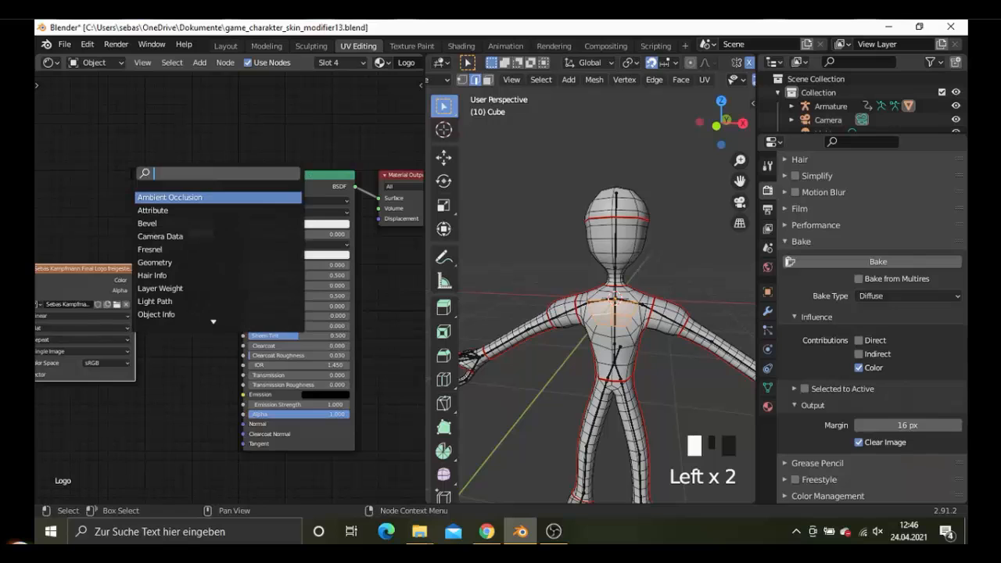
pyautogui.write('color')
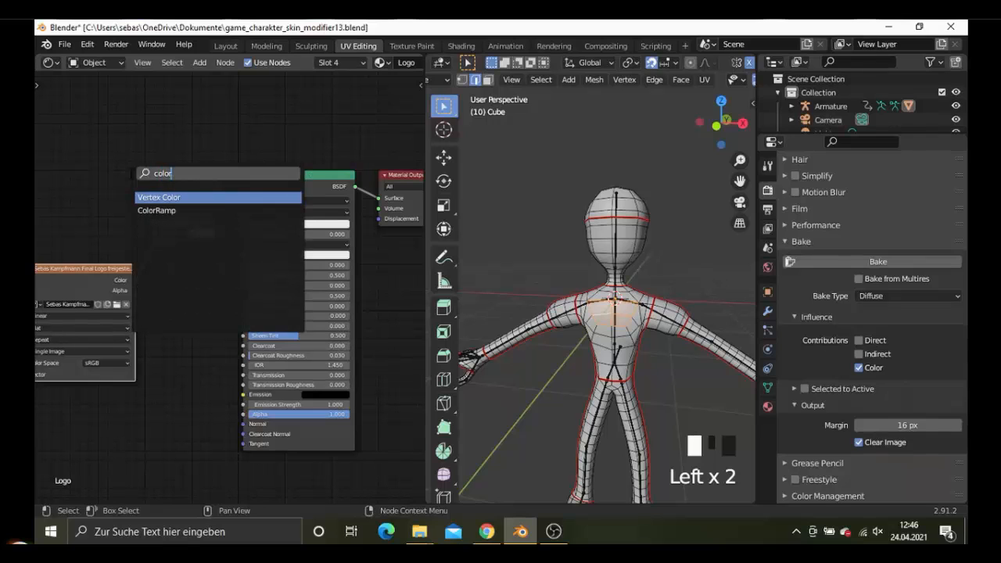
pyautogui.press('Down')
pyautogui.press('Return')
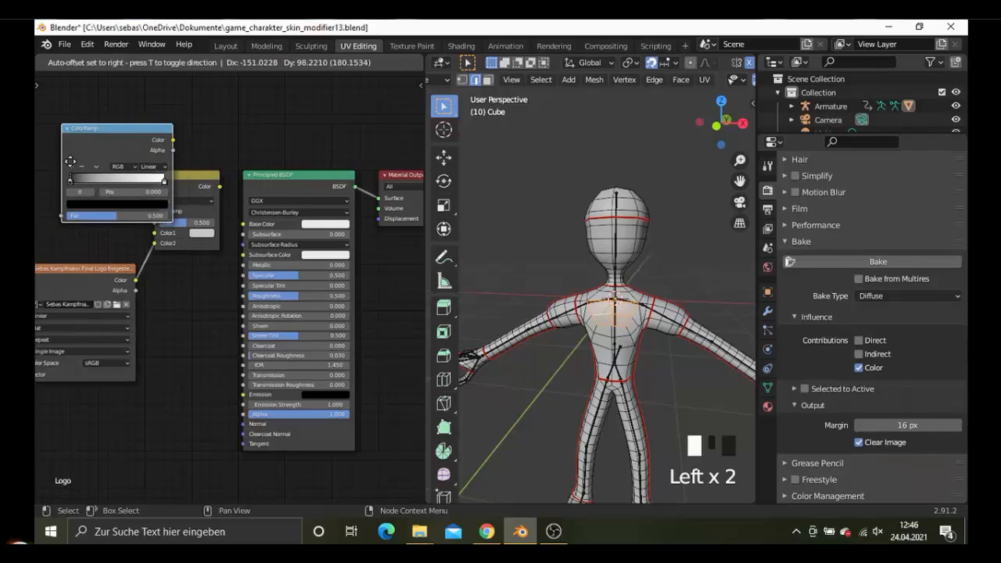
pyautogui.click(54, 162)
pyautogui.moveTo(114, 181); pyautogui.dragTo(172, 199, button='middle')
pyautogui.moveTo(160, 150); pyautogui.dragTo(212, 249)
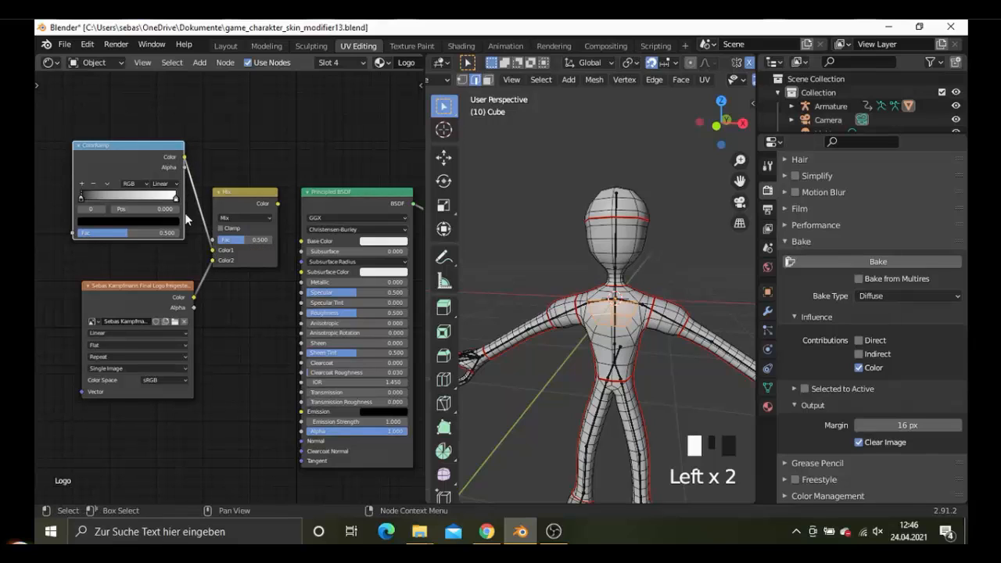
pyautogui.moveTo(153, 153); pyautogui.dragTo(133, 151)
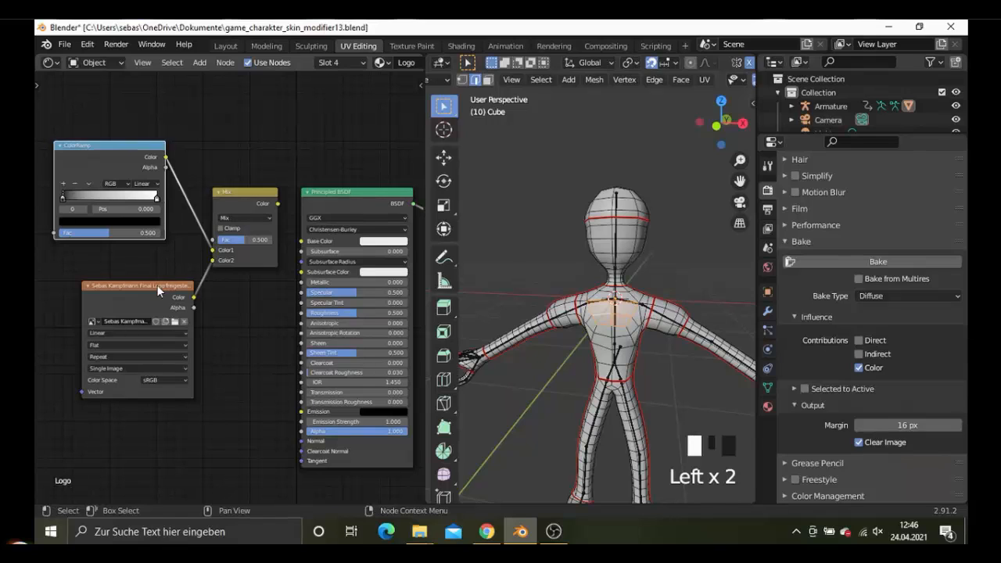
pyautogui.moveTo(157, 284); pyautogui.dragTo(134, 286)
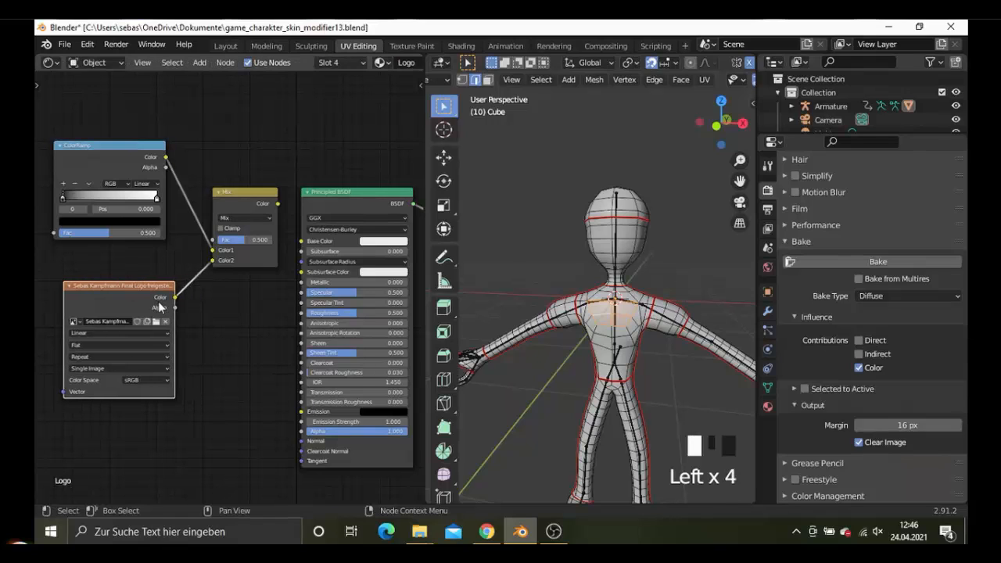
# Link the logo's Alpha output to the Mix node's Fac and the clamped Mix Color output to the Principled BSDF's Base Color.
pyautogui.moveTo(178, 309); pyautogui.dragTo(221, 249)
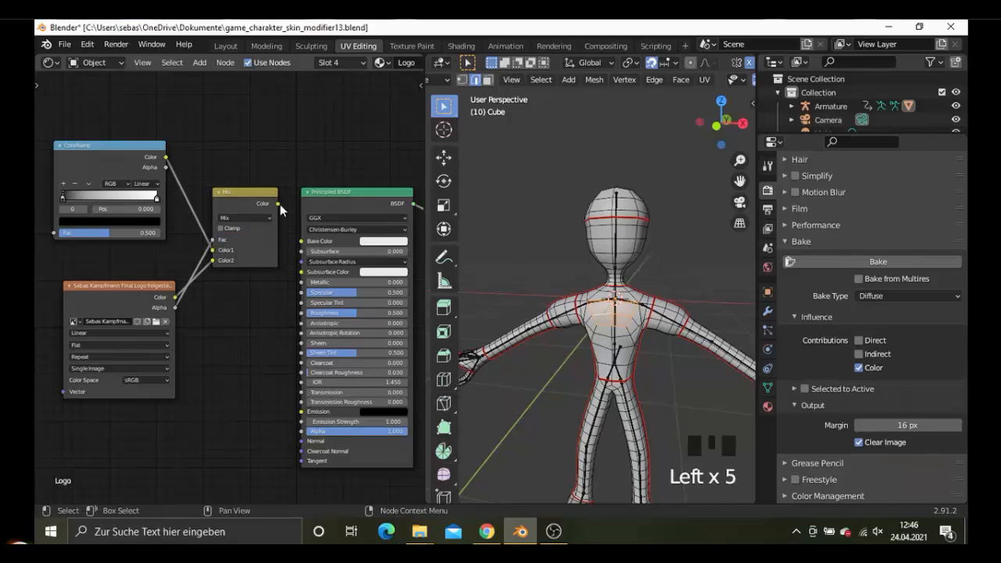
pyautogui.moveTo(278, 203); pyautogui.dragTo(301, 241)
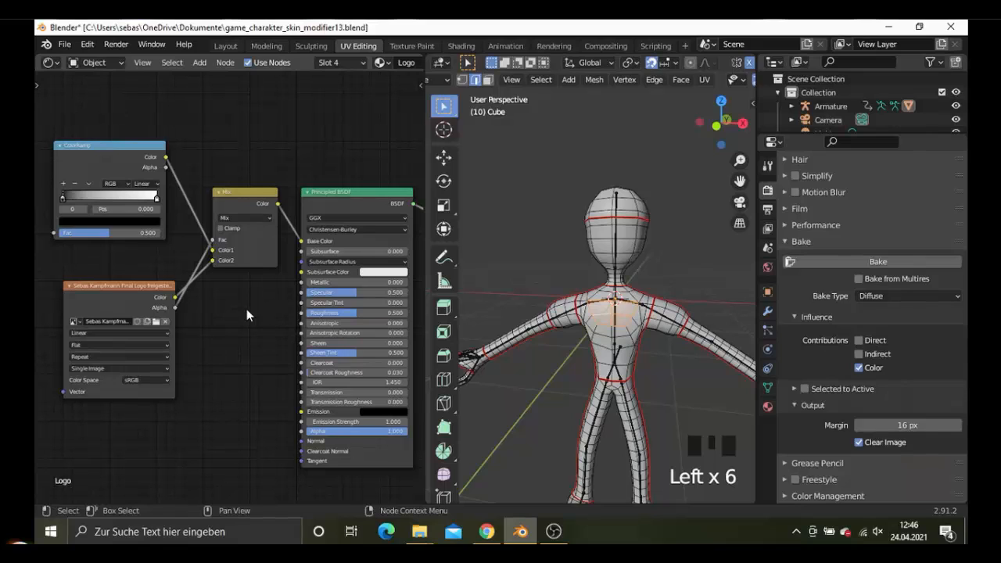
pyautogui.click(222, 228)
# Change the Shader Editor area back to the UV Editor and display the logo image in it.
pyautogui.click(50, 61)
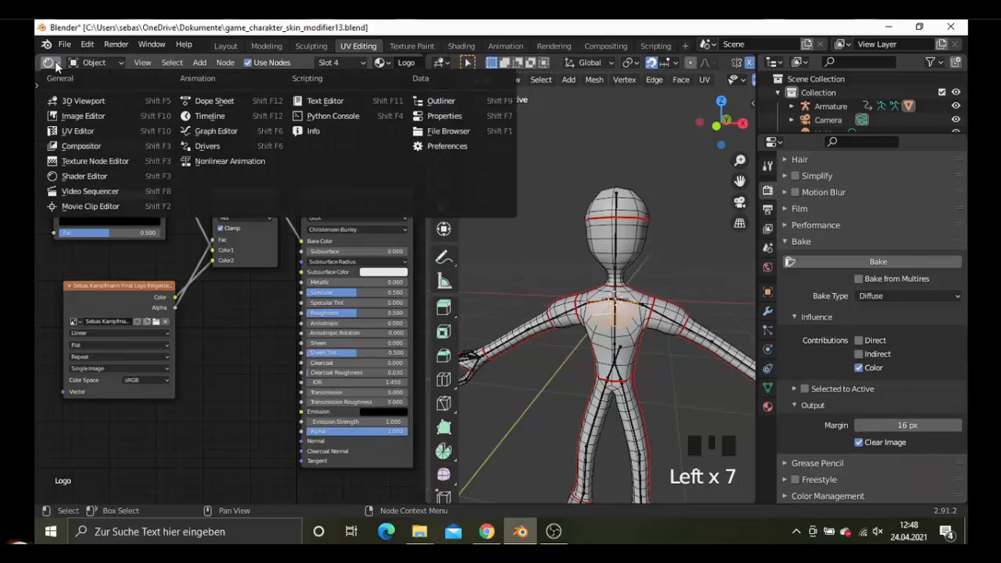
pyautogui.click(70, 129)
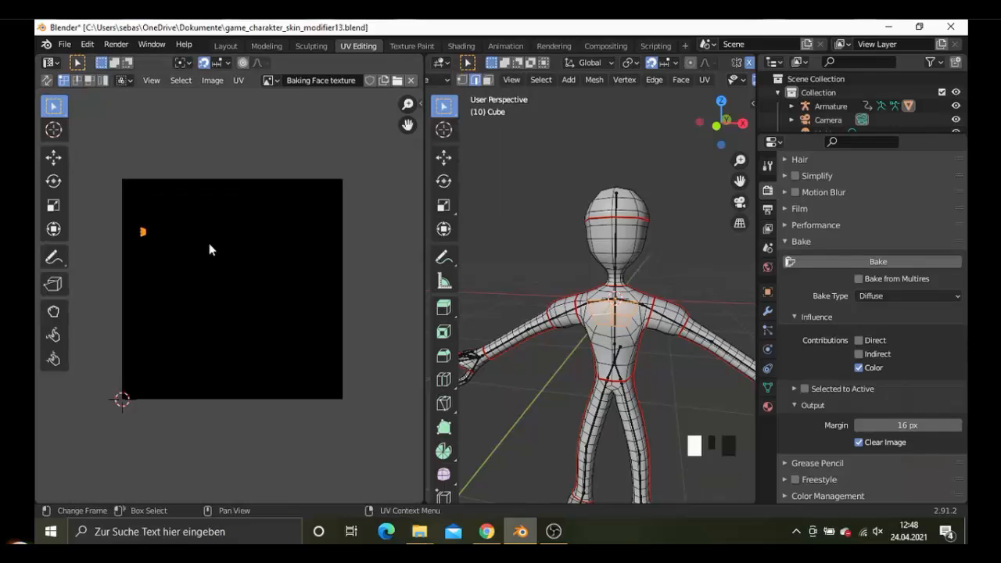
pyautogui.scroll(1, 209, 243)
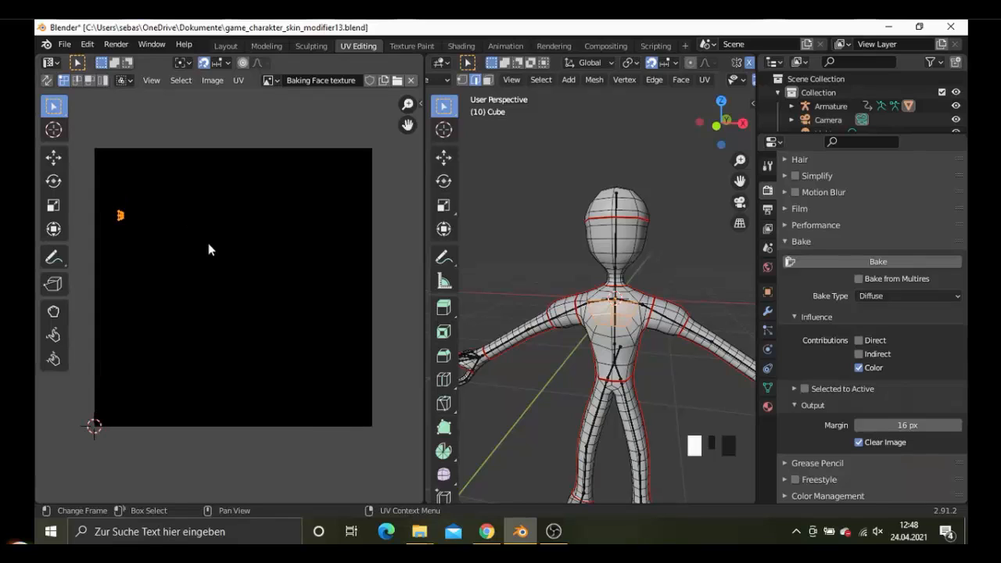
pyautogui.scroll(2, 208, 243)
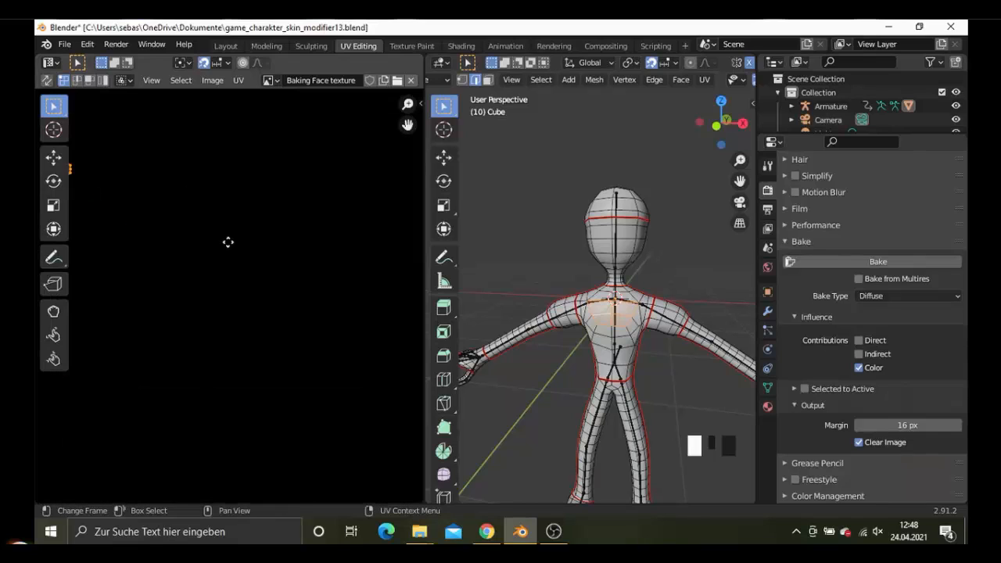
pyautogui.scroll(-2, 234, 241)
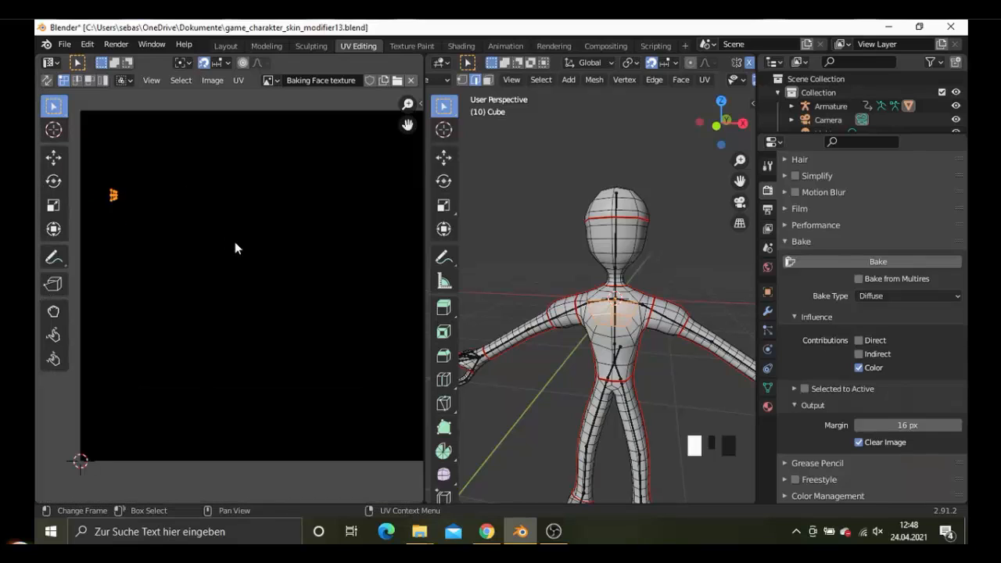
pyautogui.click(267, 81)
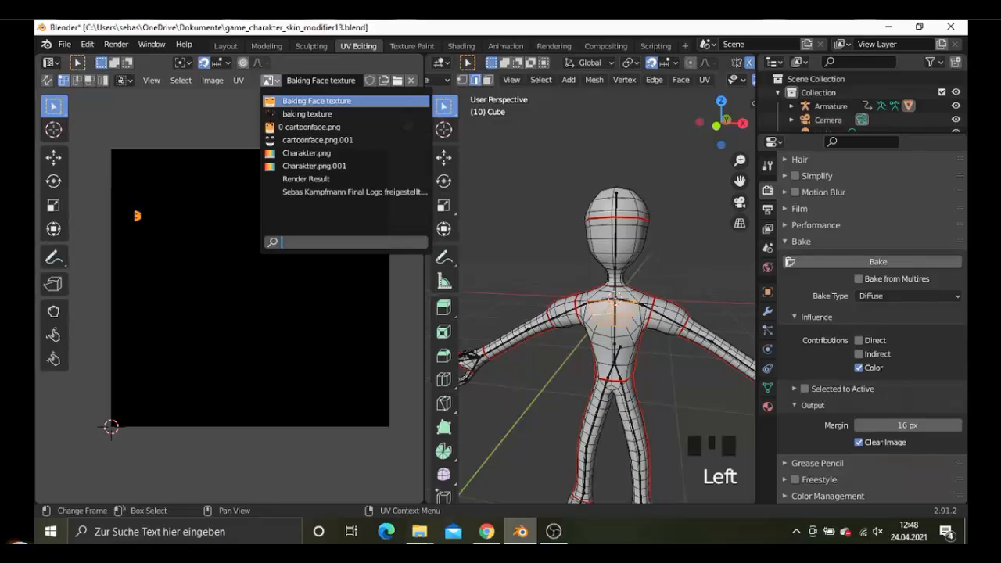
pyautogui.click(290, 192)
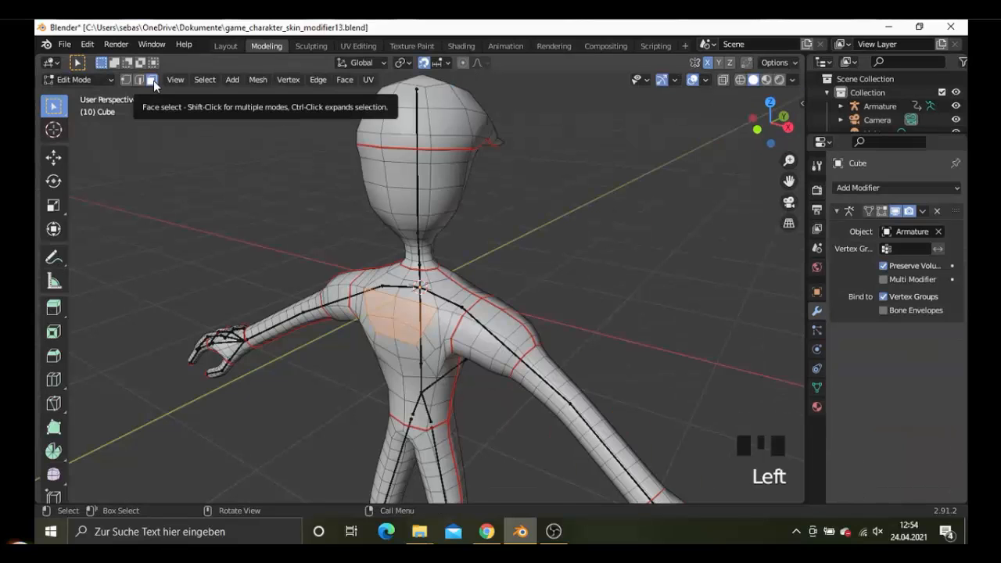
# Unwrap the selected chest faces in face select mode.
pyautogui.click(153, 81)
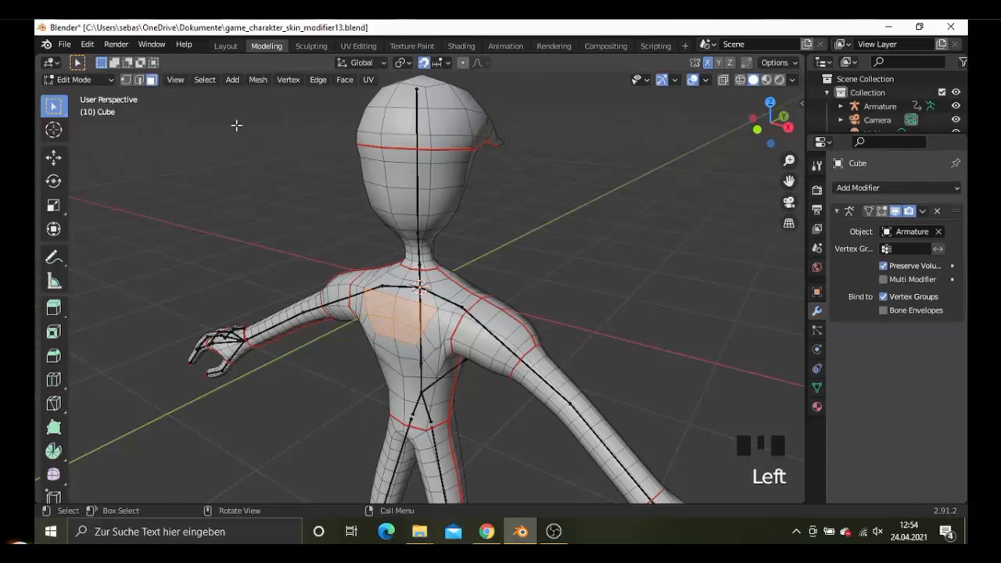
pyautogui.rightClick(412, 312)
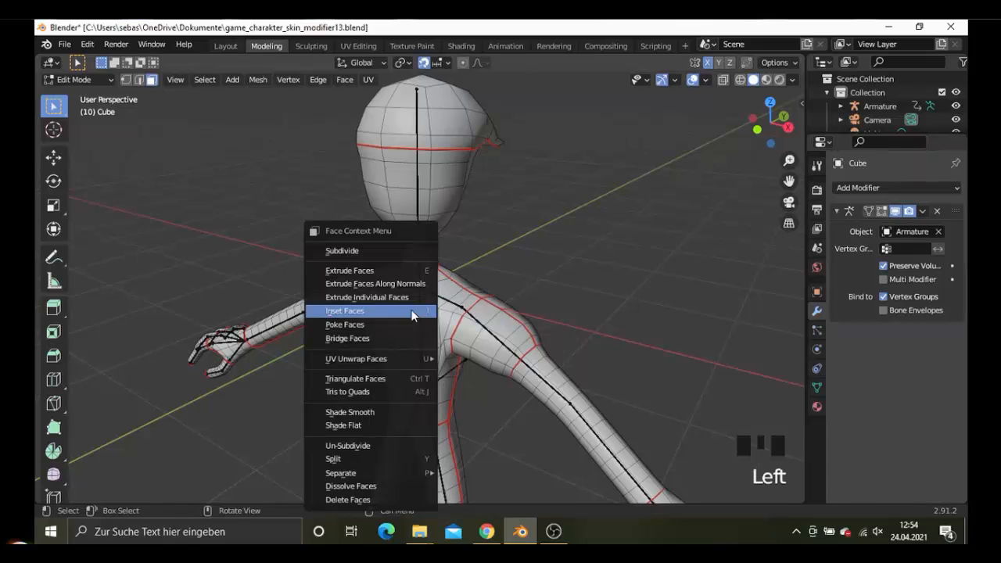
pyautogui.moveTo(425, 360)
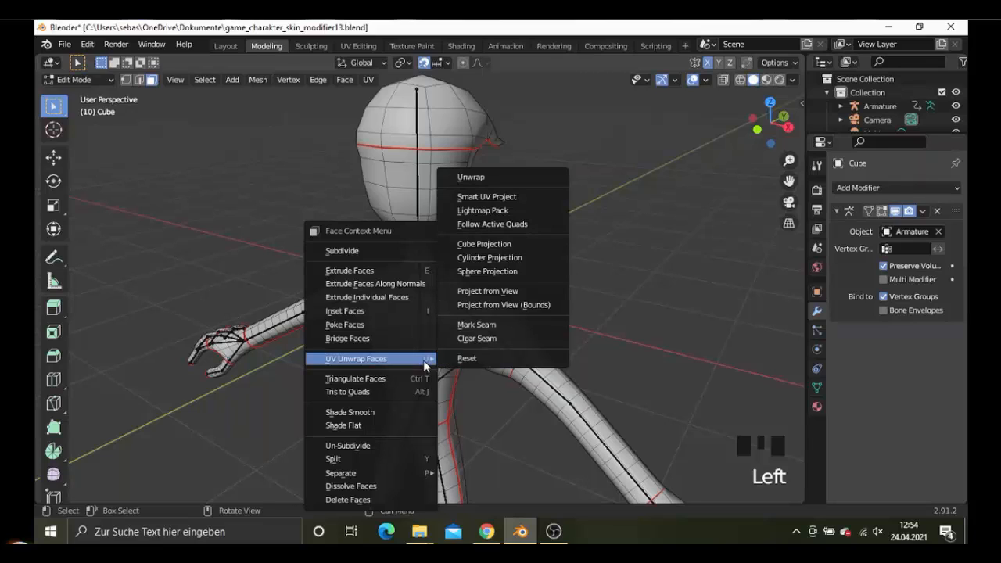
pyautogui.click(500, 178)
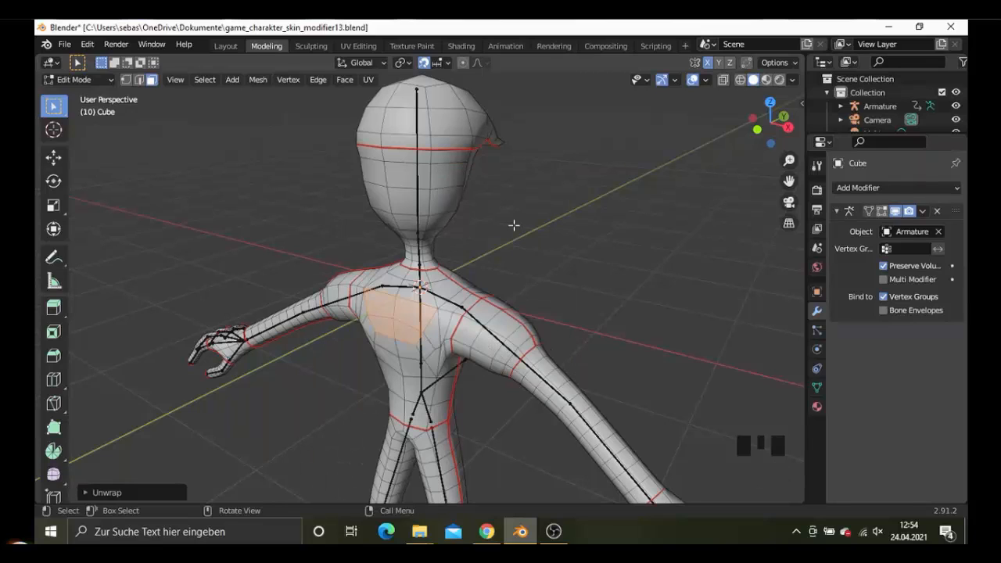
# Rotate the chest UV island about 90 degrees clockwise over the logo image in the UV Editing workspace.
pyautogui.click(358, 46)
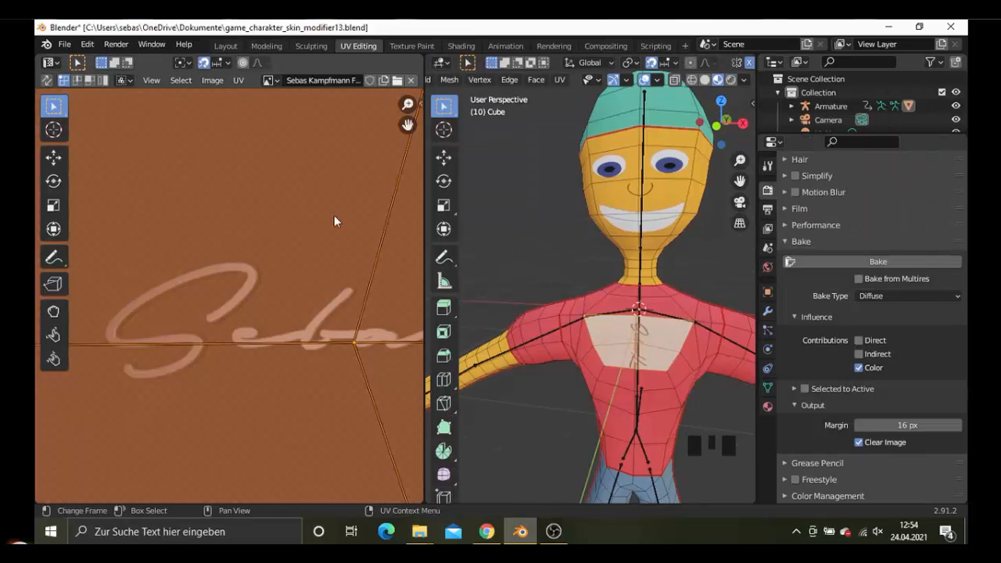
pyautogui.scroll(-8, 331, 236)
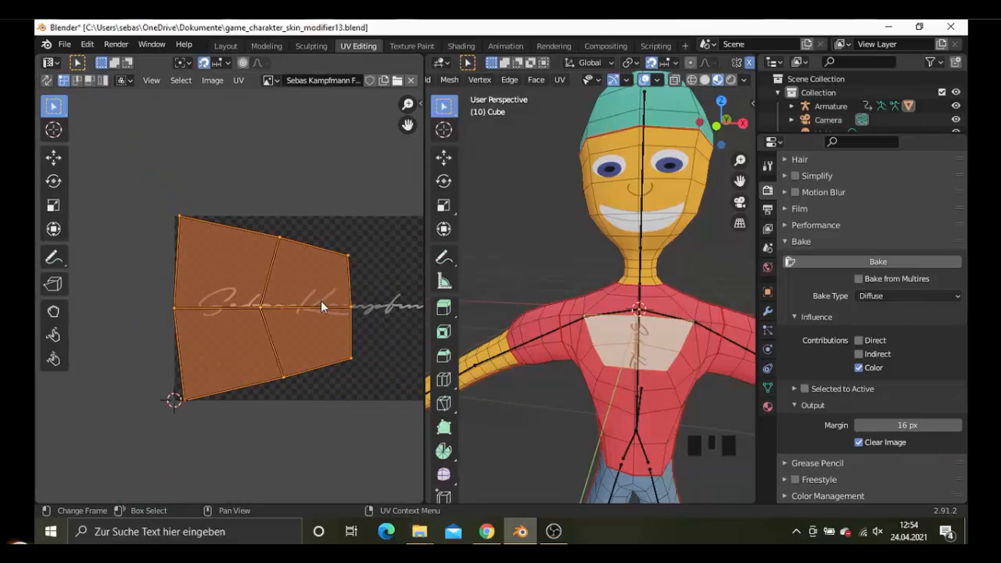
pyautogui.press('r')
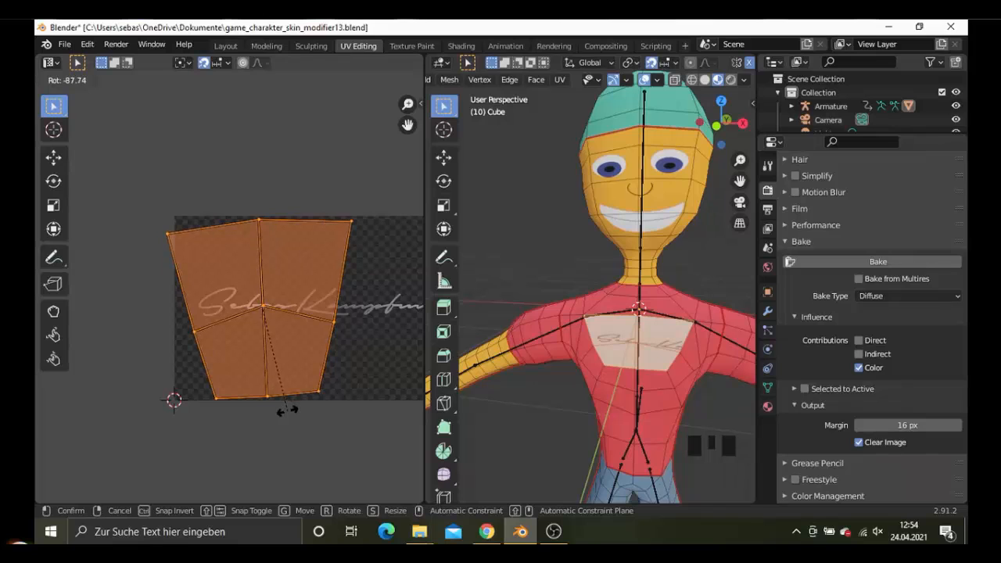
pyautogui.click(283, 414)
# Select only the three right-hand vertices of the chest UV island and move them toward the logo image's right edge.
pyautogui.moveTo(324, 390); pyautogui.dragTo(240, 362, button='middle')
pyautogui.scroll(-1, 242, 360)
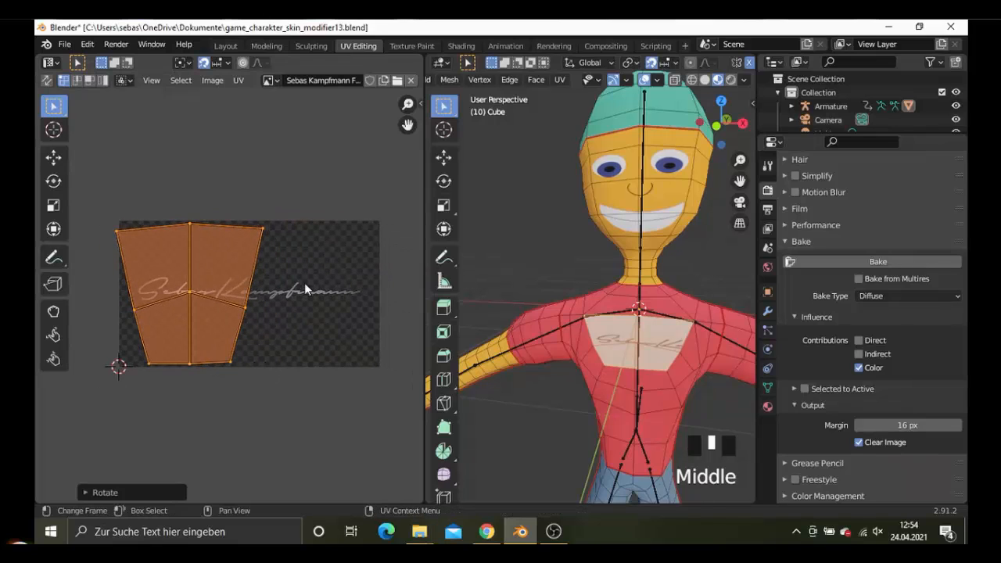
pyautogui.hotkey('alt', 'a')
pyautogui.press('c')
pyautogui.moveTo(268, 226); pyautogui.dragTo(233, 364)
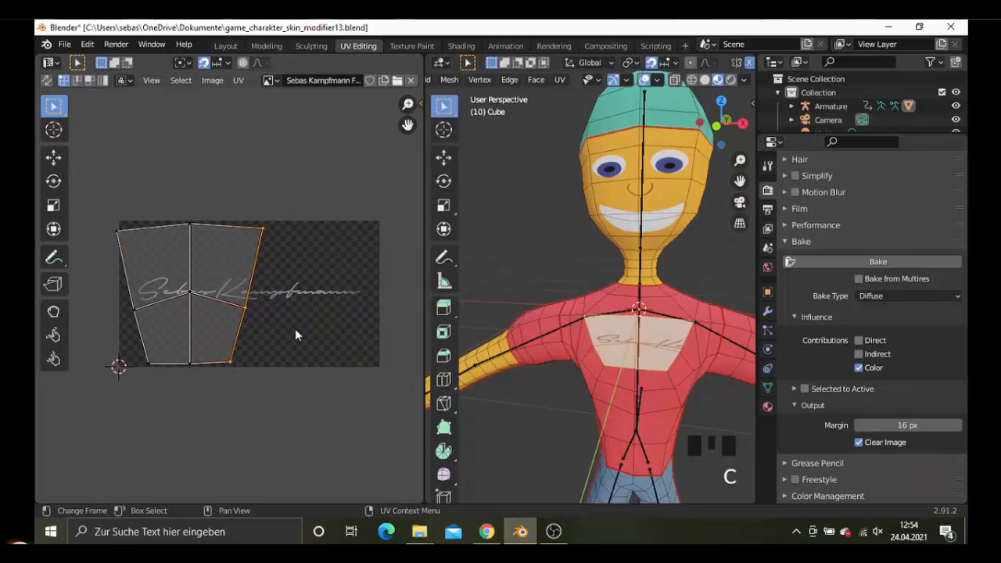
pyautogui.press('g')
pyautogui.click(404, 333)
# Keep only the middle vertex of the island's right side selected and move it out to the image's right edge.
pyautogui.press('c')
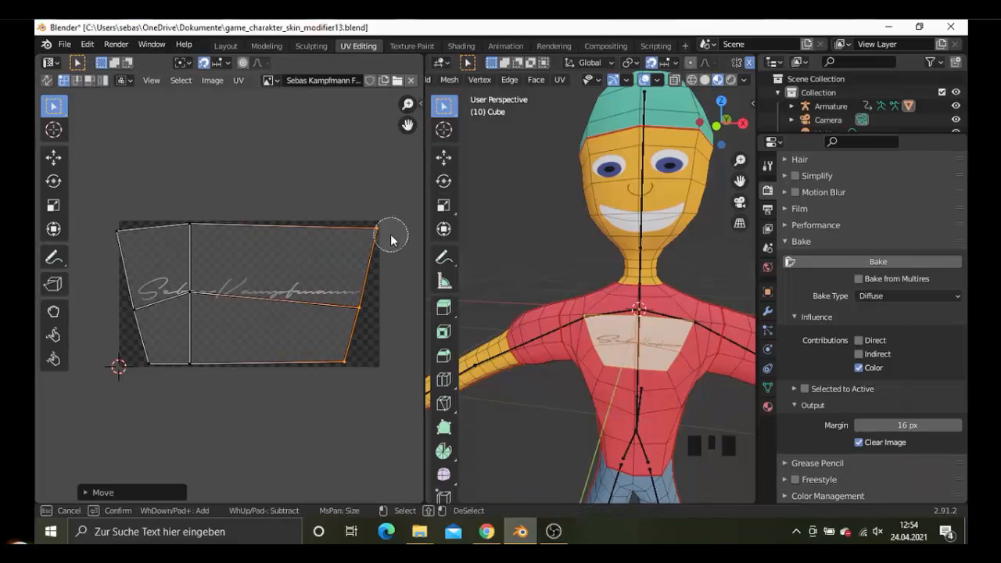
pyautogui.middleClick(390, 234)
pyautogui.rightClick(383, 313)
pyautogui.press('c')
pyautogui.middleClick(348, 357)
pyautogui.rightClick(348, 355)
pyautogui.press('g')
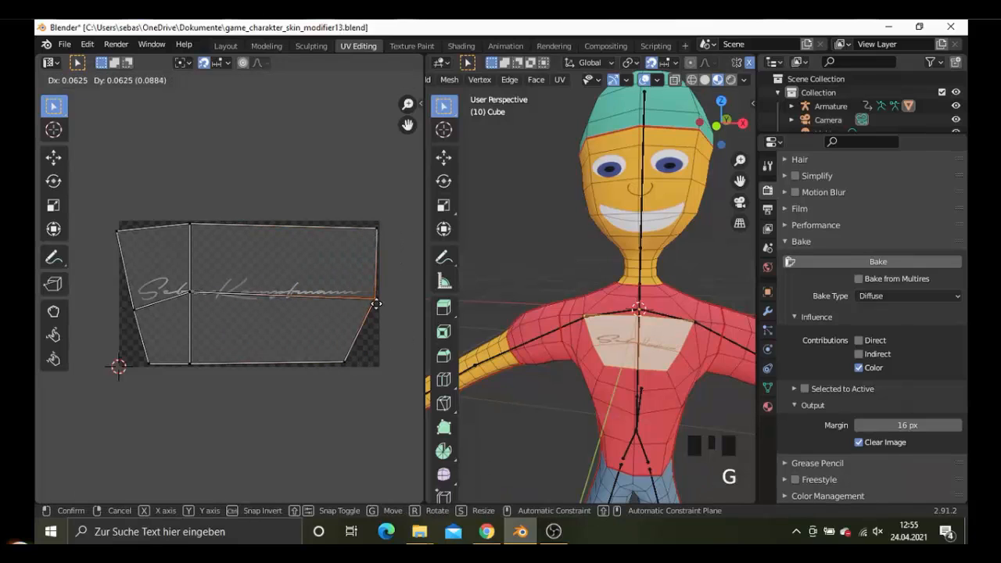
pyautogui.click(383, 299)
# Nudge the right side's middle UV vertex directly below the upper-right vertex, with snapping turned off.
pyautogui.moveTo(383, 299); pyautogui.dragTo(310, 368, button='middle')
pyautogui.press('g')
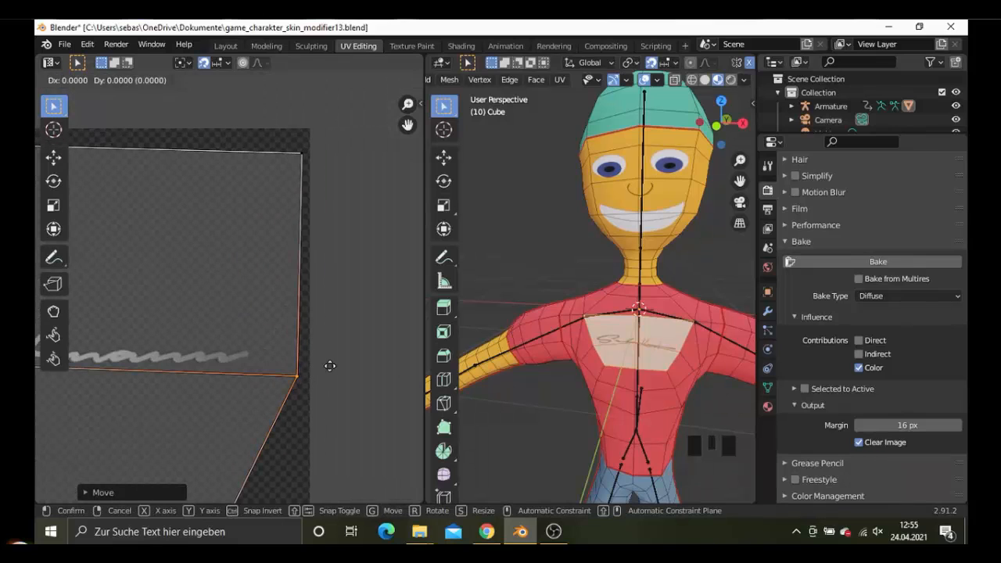
pyautogui.click(313, 365)
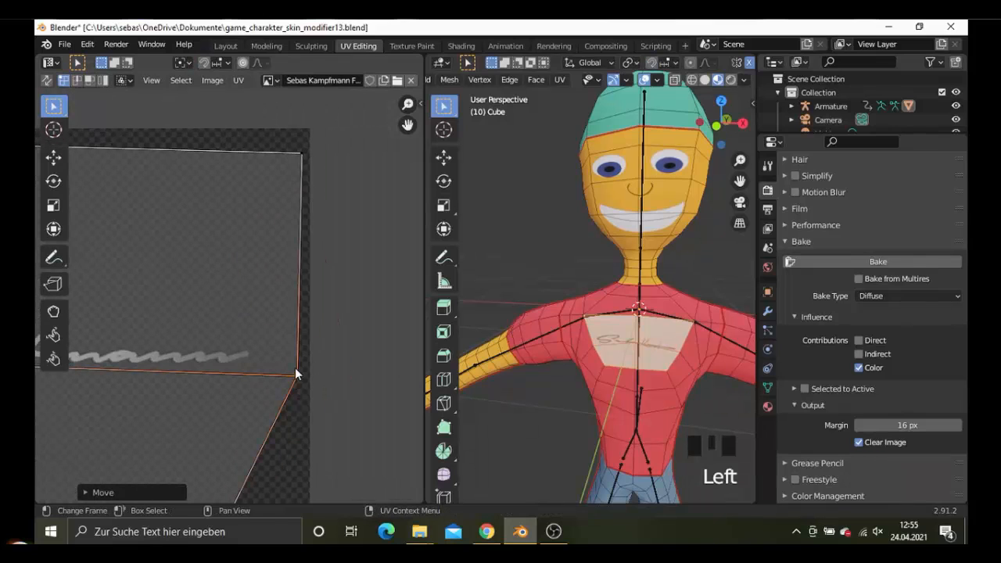
pyautogui.press('g')
pyautogui.click(301, 372)
# Move the island's lower-right UV vertex along X to the image's right edge.
pyautogui.moveTo(302, 373); pyautogui.dragTo(348, 398, button='middle')
pyautogui.scroll(-3, 359, 399)
pyautogui.moveTo(254, 440); pyautogui.dragTo(283, 391, button='middle')
pyautogui.press('g')
pyautogui.press('x')
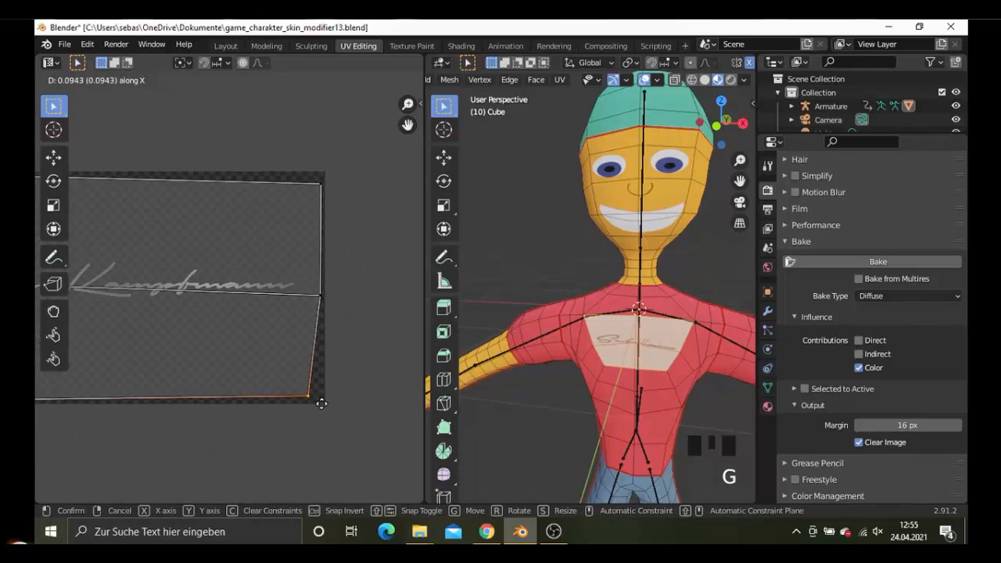
pyautogui.click(331, 420)
# Select only the island's upper-left UV vertex and move it to the upper-left corner of the logo image.
pyautogui.moveTo(205, 379); pyautogui.dragTo(319, 397, button='middle')
pyautogui.moveTo(158, 375); pyautogui.dragTo(269, 401, button='middle')
pyautogui.press('a')
pyautogui.press('c')
pyautogui.rightClick(167, 247)
pyautogui.click(168, 254)
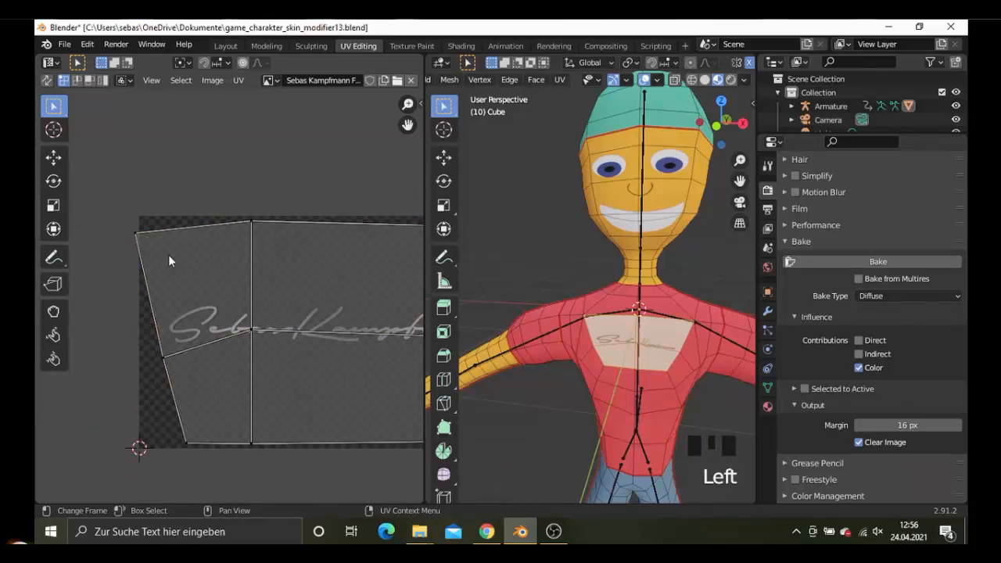
pyautogui.press('c')
pyautogui.click(141, 239)
pyautogui.rightClick(141, 240)
pyautogui.scroll(2, 154, 228)
pyautogui.moveTo(156, 227); pyautogui.dragTo(159, 276, button='middle')
pyautogui.press('g')
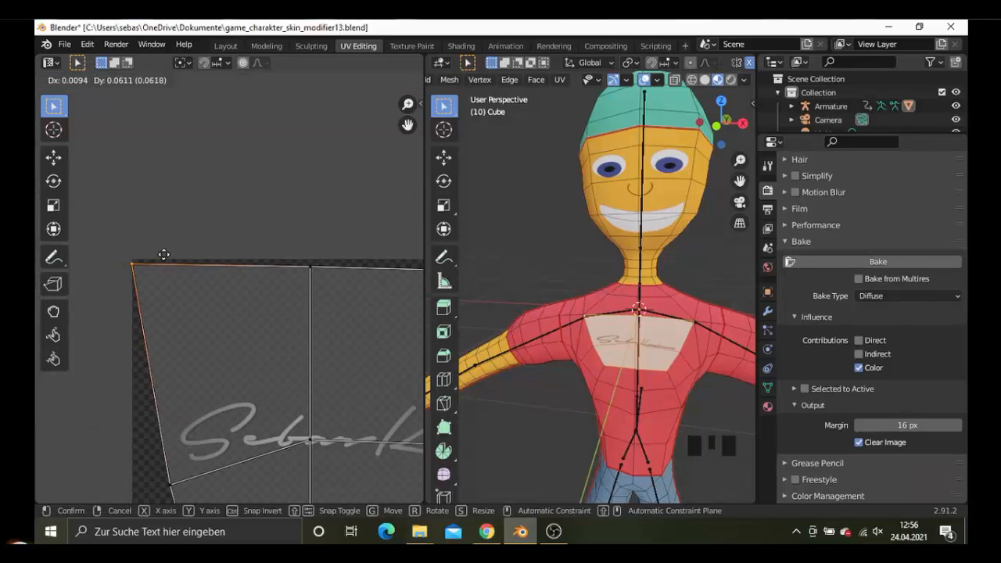
pyautogui.click(180, 351)
# Select the island's middle column of UV vertices and move it along X toward the centre of the logo image.
pyautogui.scroll(-5, 219, 339)
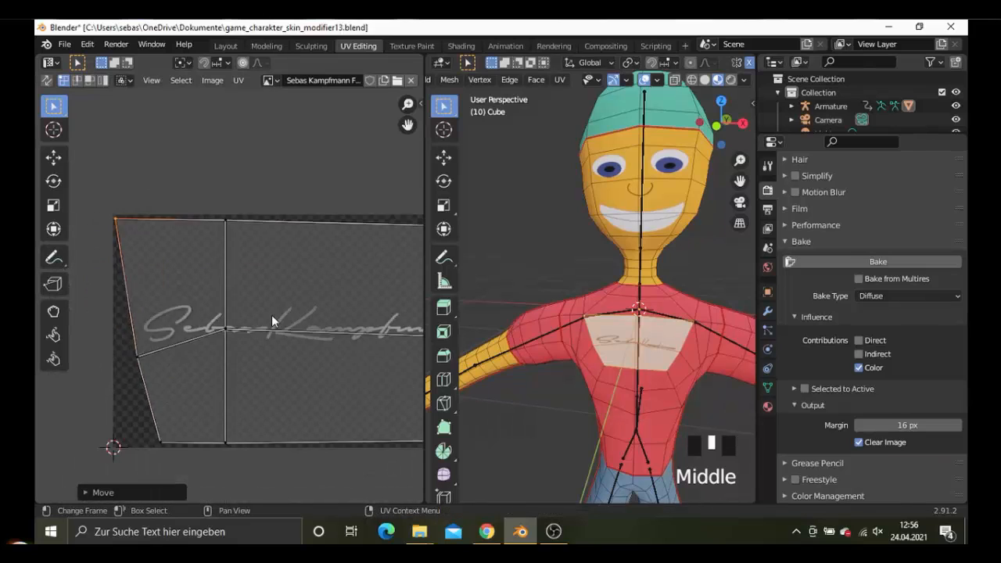
pyautogui.hotkey('alt', 'a')
pyautogui.press('c')
pyautogui.moveTo(208, 295); pyautogui.dragTo(209, 380)
pyautogui.rightClick(212, 374)
pyautogui.press('g')
pyautogui.press('x')
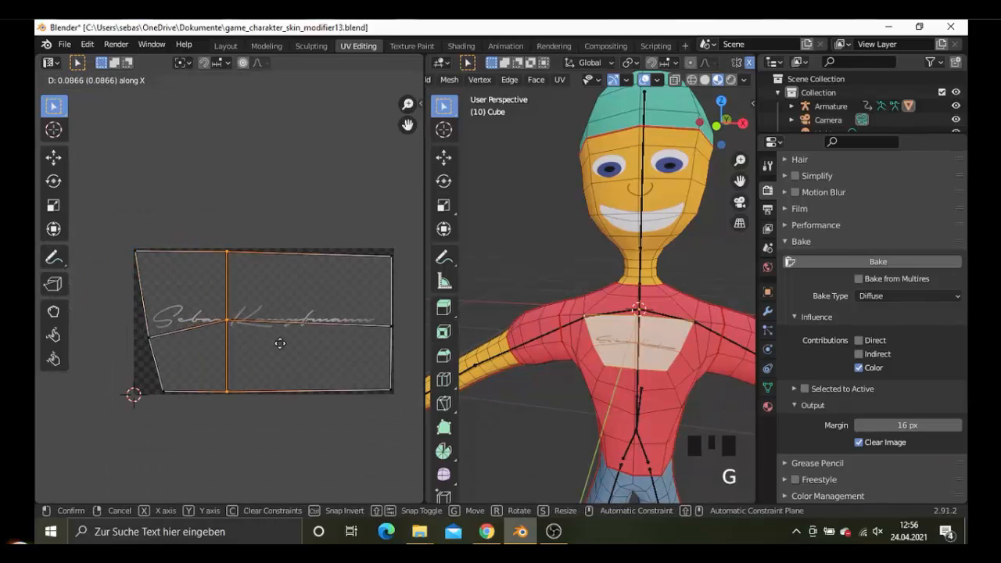
pyautogui.click(294, 347)
# Select only the island's upper-right UV vertex and move it up to the image's upper-right corner.
pyautogui.scroll(3, 322, 337)
pyautogui.hotkey('alt', 'a')
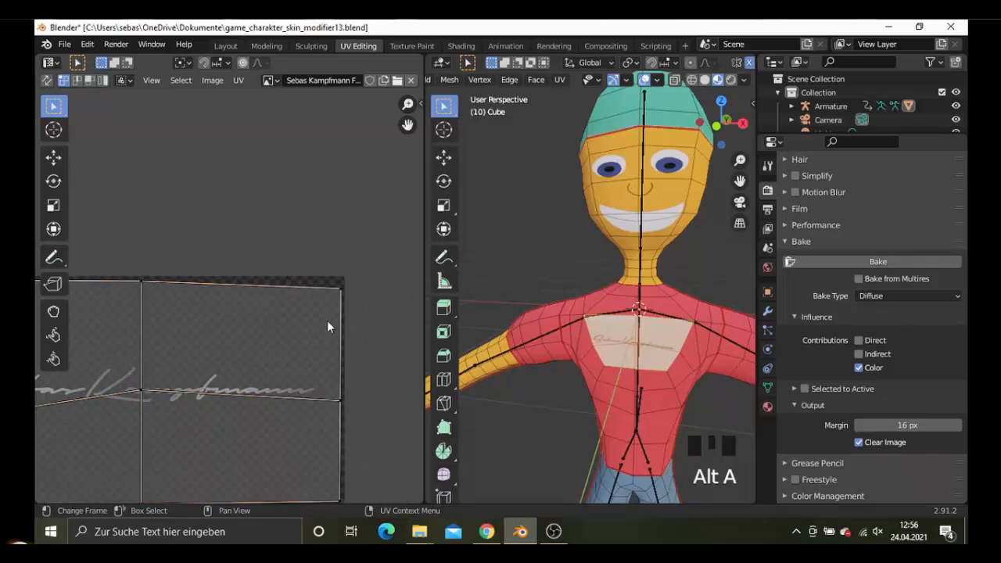
pyautogui.press('c')
pyautogui.click(352, 302)
pyautogui.rightClick(357, 299)
pyautogui.press('g')
pyautogui.click(354, 294)
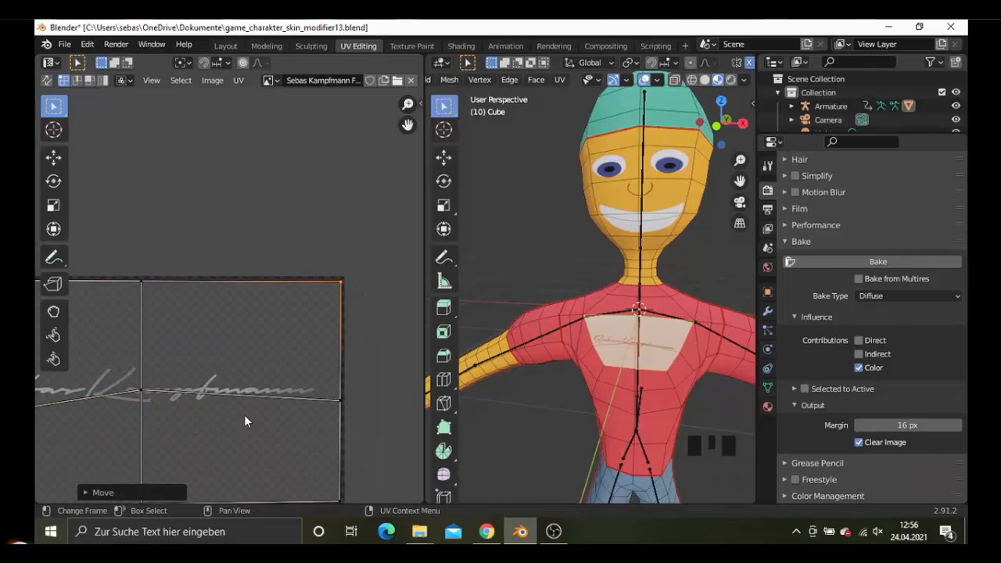
# Select only the island's lower-left UV vertex and move it along X to the logo image's left edge.
pyautogui.scroll(3, 323, 378)
pyautogui.hotkey('alt', 'a')
pyautogui.press('c')
pyautogui.click(197, 452)
pyautogui.rightClick(196, 452)
pyautogui.press('g')
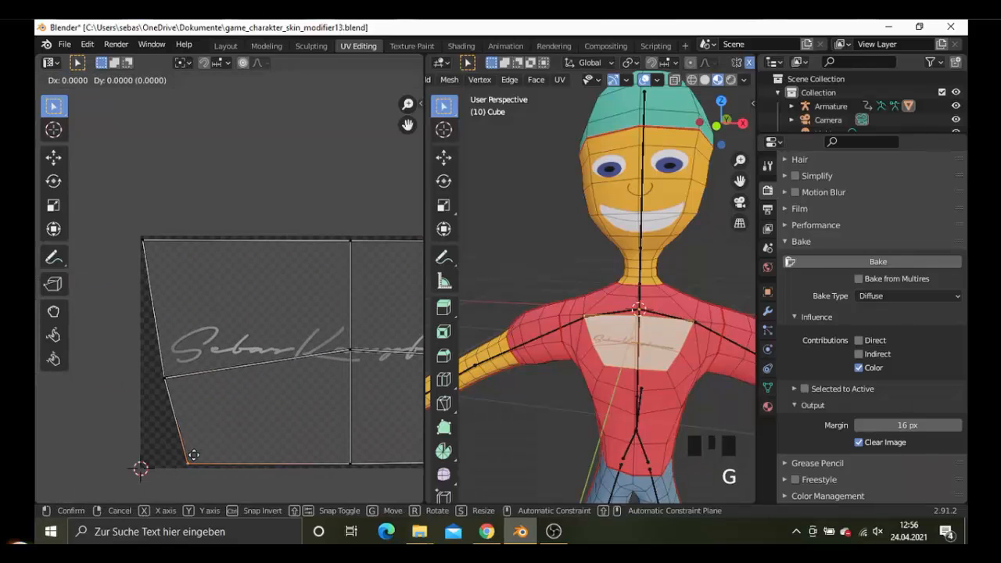
pyautogui.press('x')
pyautogui.click(153, 483)
# Select the middle vertex of the island's left column and move it onto the logo image's left edge, level with the centre.
pyautogui.press('c')
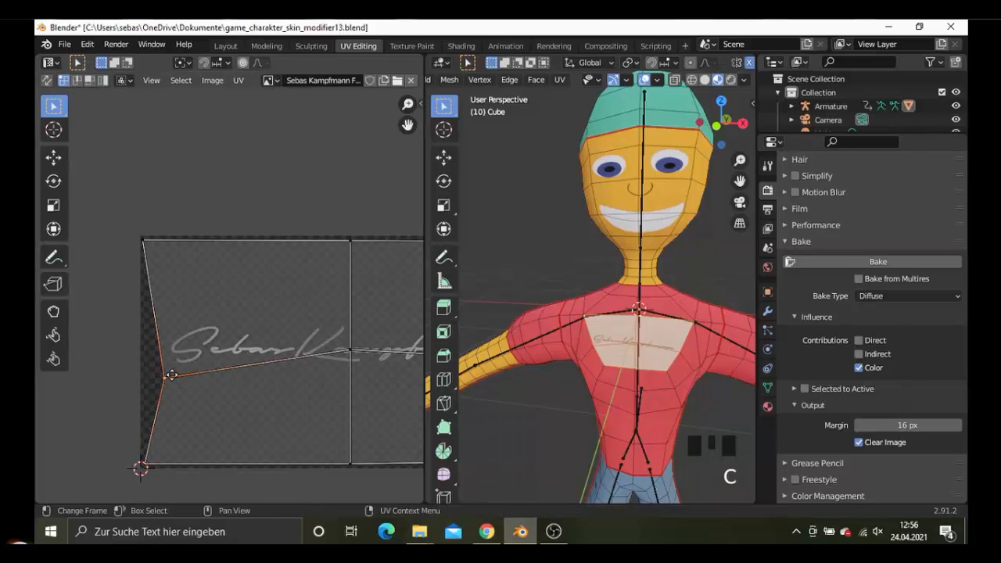
pyautogui.click(174, 378)
pyautogui.rightClick(174, 378)
pyautogui.press('g')
pyautogui.click(155, 350)
# Select only the middle vertex of the island's right column and move it onto the image's right edge, level with the centre.
pyautogui.moveTo(407, 397); pyautogui.dragTo(218, 385, button='middle')
pyautogui.hotkey('alt', 'a')
pyautogui.press('c')
pyautogui.click(344, 357)
pyautogui.rightClick(344, 354)
pyautogui.press('g')
pyautogui.click(347, 343)
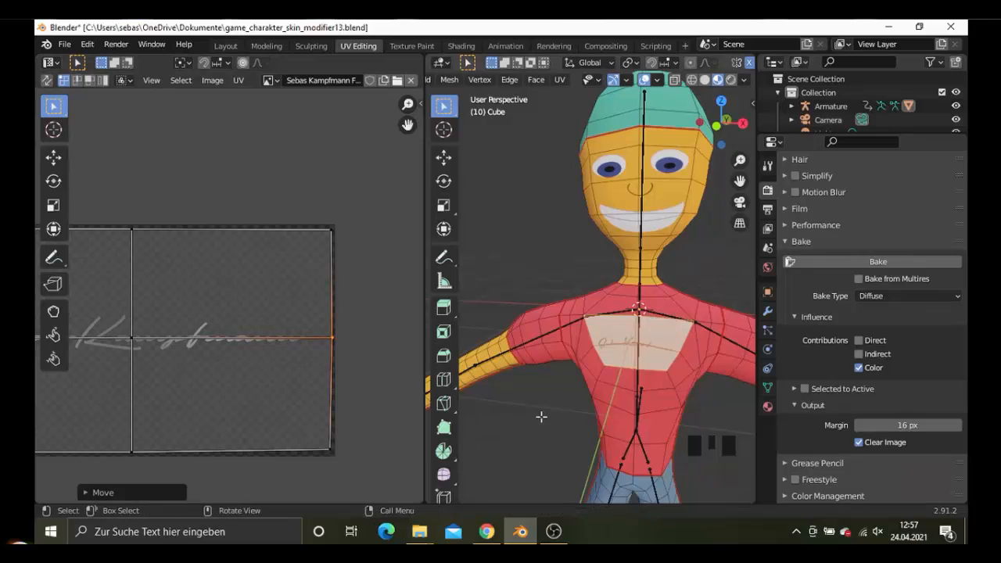
pyautogui.scroll(-2, 540, 413)
pyautogui.scroll(-1, 274, 364)
pyautogui.press('a')
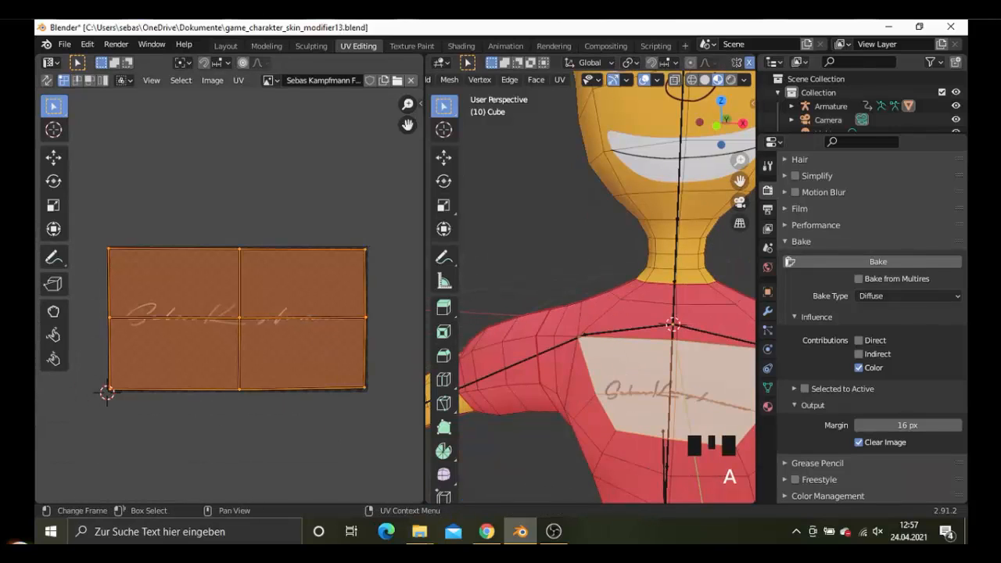
pyautogui.press('s')
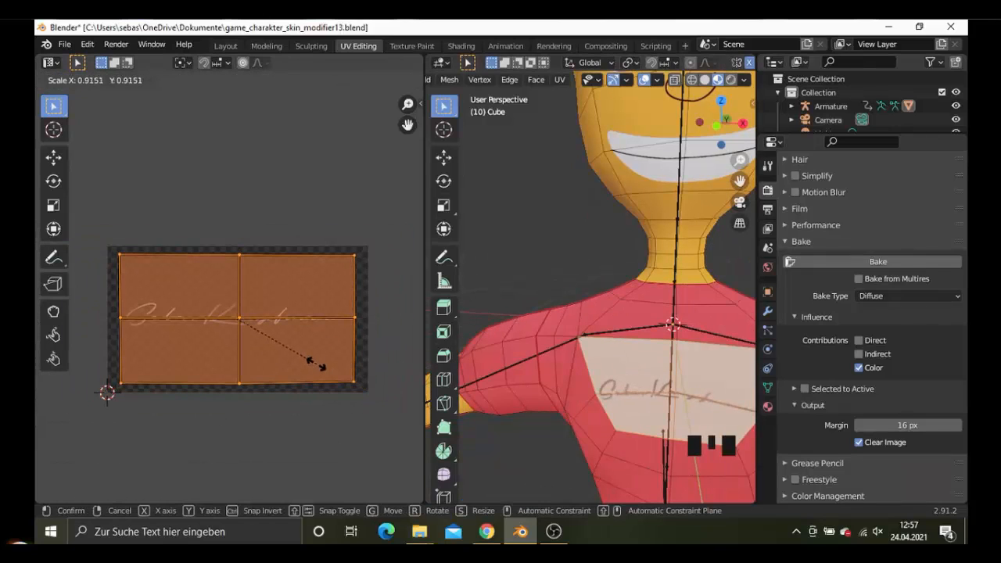
pyautogui.click(316, 362)
pyautogui.moveTo(390, 398); pyautogui.dragTo(375, 389, button='middle')
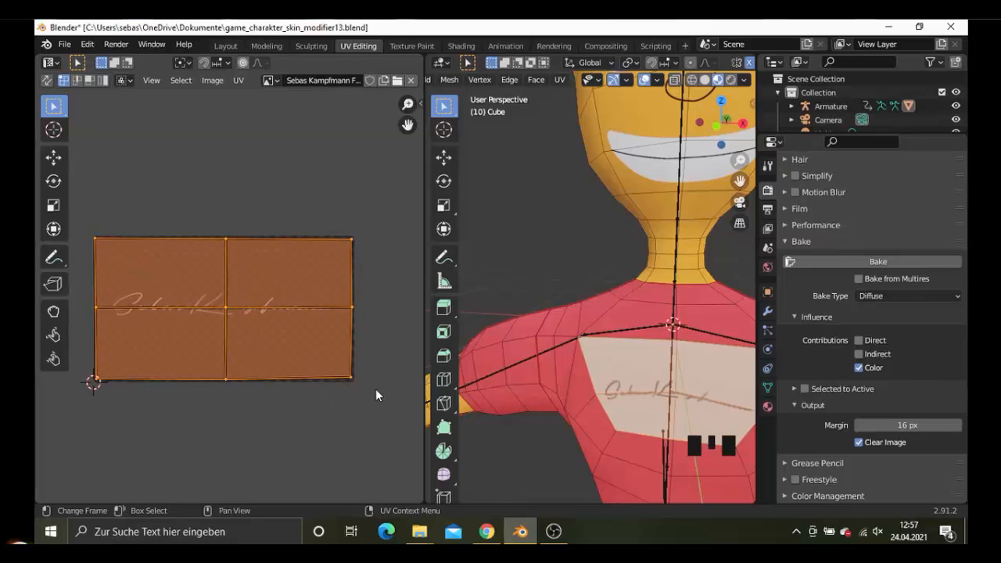
pyautogui.hotkey('alt', 'a')
pyautogui.press('c')
pyautogui.moveTo(363, 378); pyautogui.dragTo(117, 381)
pyautogui.press('Escape')
pyautogui.press('g')
pyautogui.rightClick(273, 413)
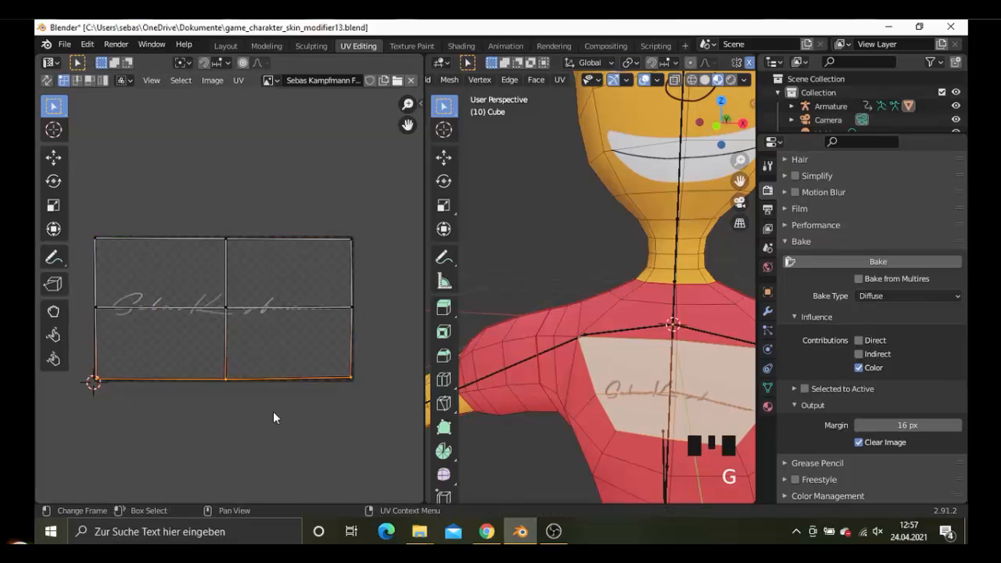
# Select only the island's lower-right UV vertex and move it to the logo image's lower-right corner.
pyautogui.hotkey('alt', 'a')
pyautogui.press('c')
pyautogui.click(361, 376)
pyautogui.rightClick(361, 376)
pyautogui.press('g')
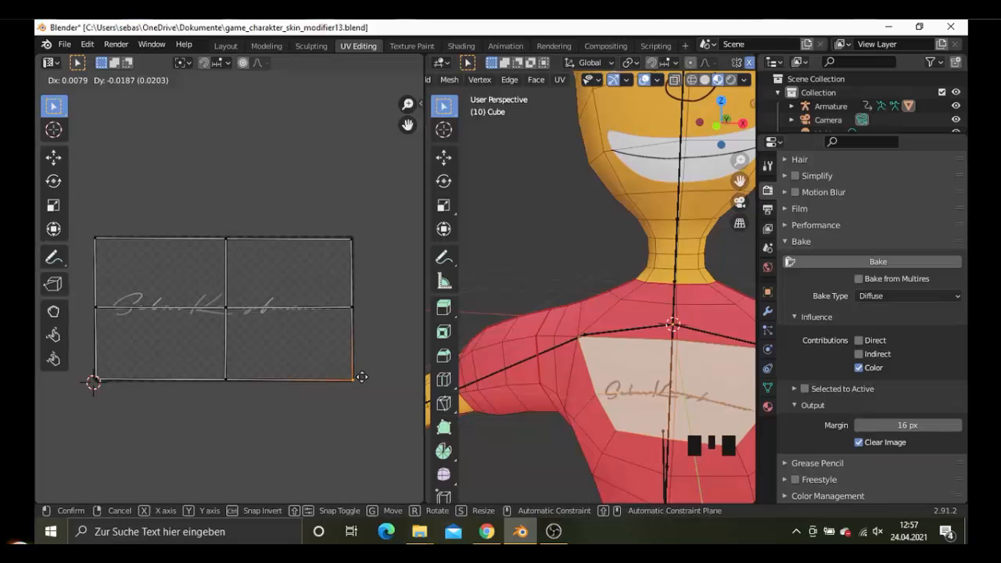
pyautogui.click(362, 377)
# Examine how the logo sits on the character's chest in the 3D view, close up and from a distance.
pyautogui.scroll(-2, 592, 407)
pyautogui.moveTo(592, 407); pyautogui.dragTo(559, 400, button='middle')
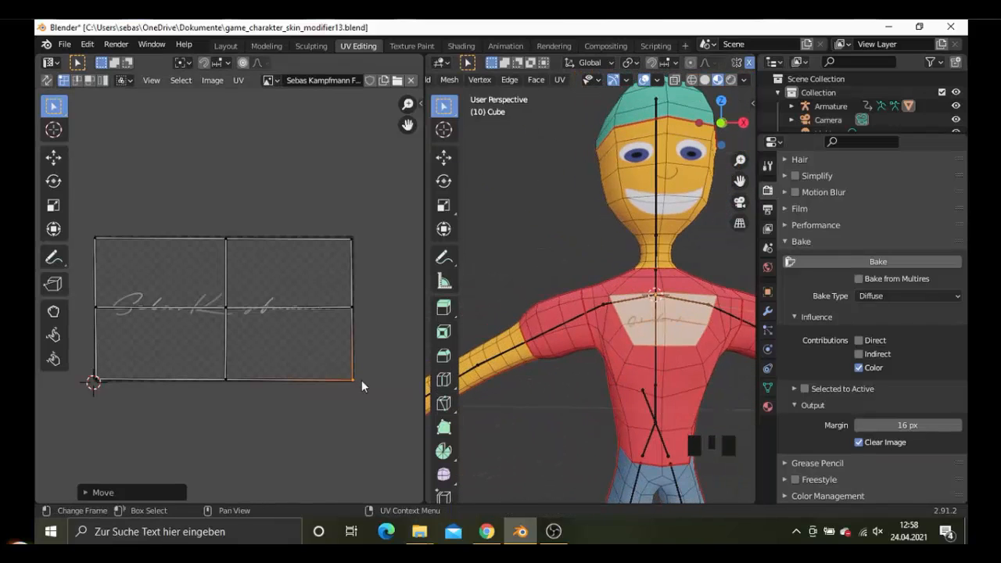
pyautogui.scroll(2, 559, 335)
pyautogui.scroll(-2, 558, 335)
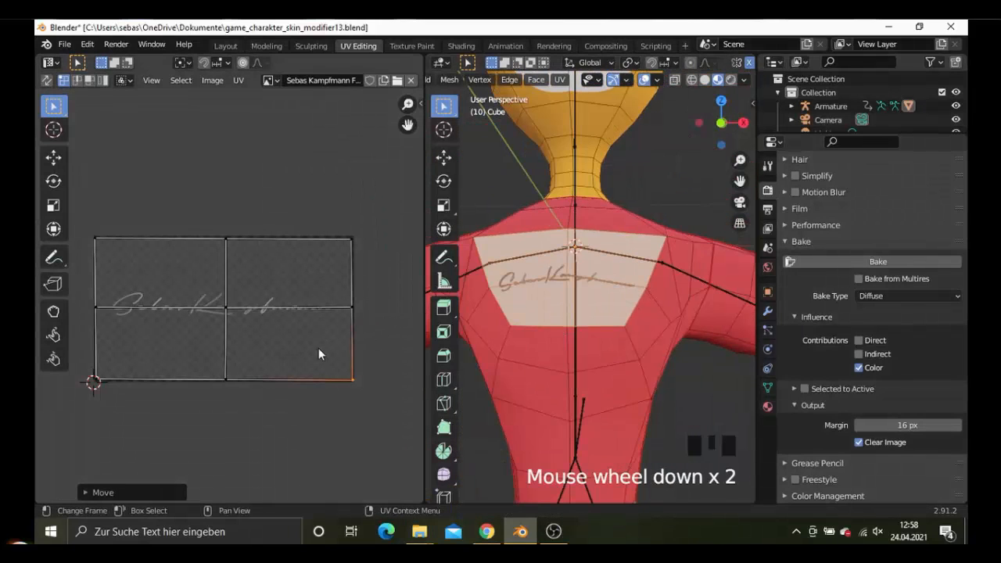
pyautogui.scroll(-3, 576, 342)
pyautogui.moveTo(576, 342); pyautogui.dragTo(574, 352, button='middle')
pyautogui.scroll(2, 389, 311)
pyautogui.scroll(-2, 388, 311)
# Select the middle and upper vertices of the island's right column and move them down.
pyautogui.moveTo(387, 311); pyautogui.dragTo(373, 311, button='middle')
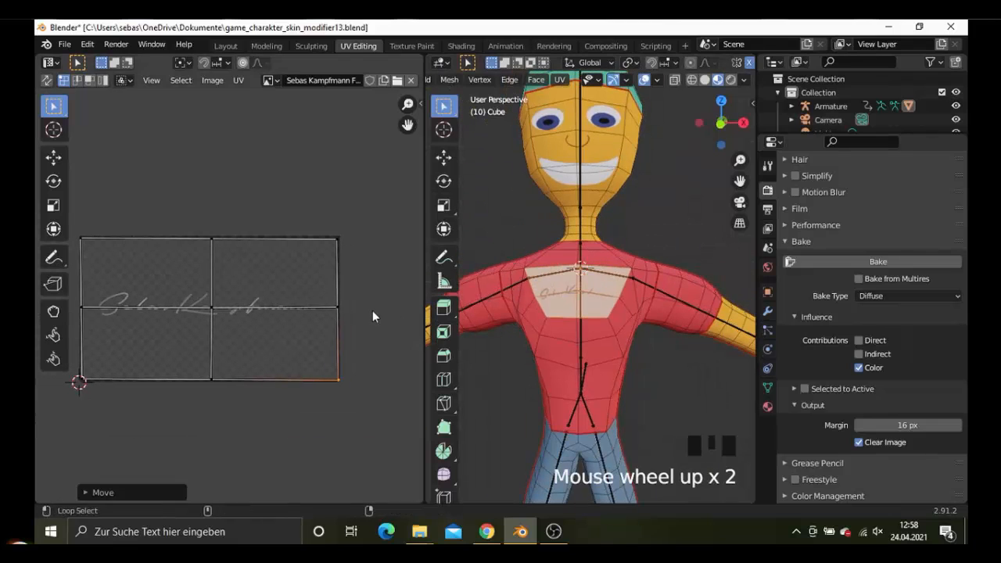
pyautogui.hotkey('alt', 'a')
pyautogui.press('c')
pyautogui.click(357, 306)
pyautogui.press('g')
pyautogui.rightClick(373, 308)
pyautogui.press('c')
pyautogui.click(350, 240)
pyautogui.press('g')
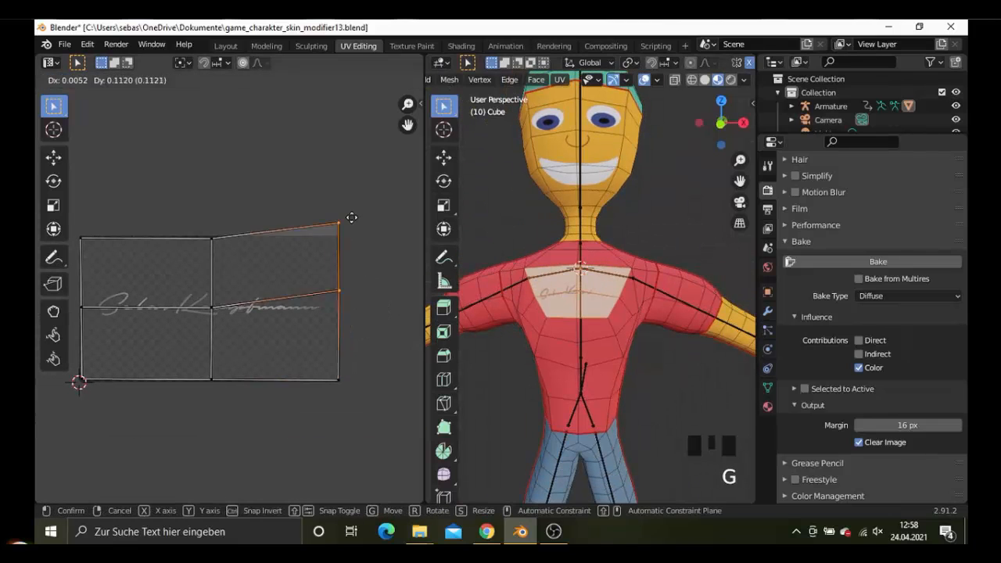
pyautogui.rightClick(354, 221)
pyautogui.press('g')
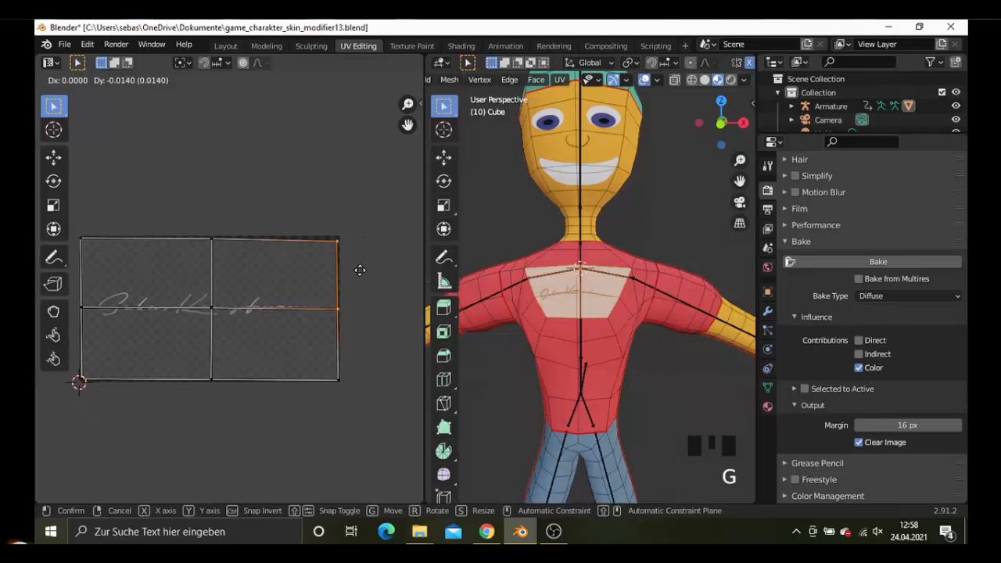
pyautogui.click(360, 276)
# View the chest from the front and move the two selected right-column UV vertices further down by about 0.037.
pyautogui.moveTo(518, 351); pyautogui.dragTo(378, 314, button='middle')
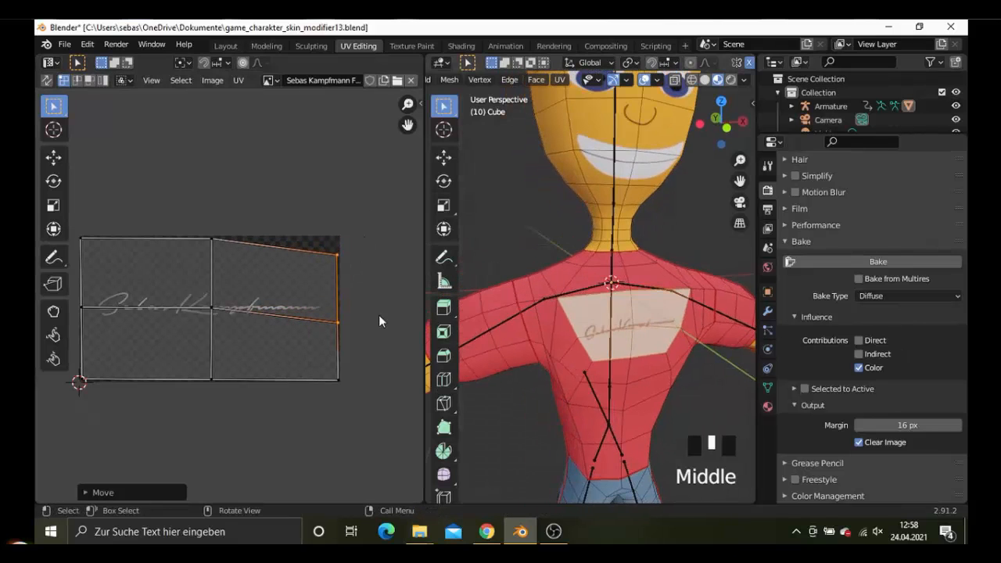
pyautogui.press('KP_1')
pyautogui.scroll(5, 623, 326)
pyautogui.scroll(1, 622, 326)
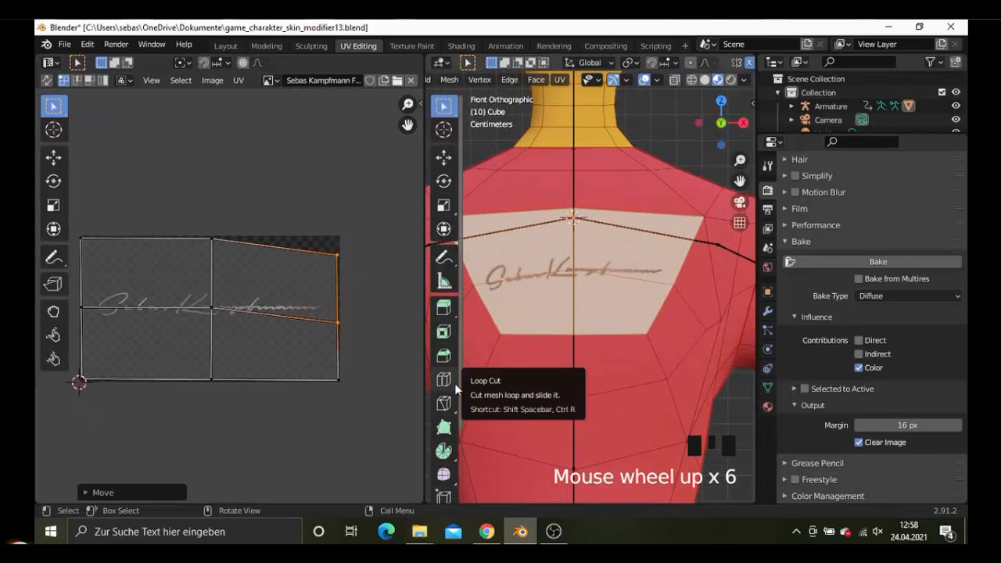
pyautogui.press('g')
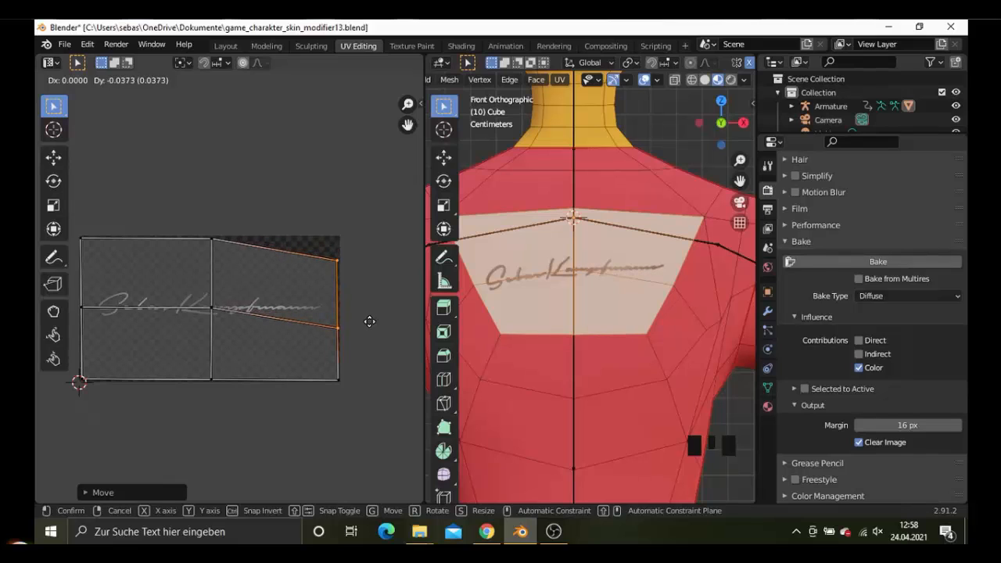
pyautogui.click(369, 321)
# Select the whole UV island and rotate it slightly counterclockwise to straighten the logo on the chest.
pyautogui.scroll(-2, 373, 310)
pyautogui.press('a')
pyautogui.press('r')
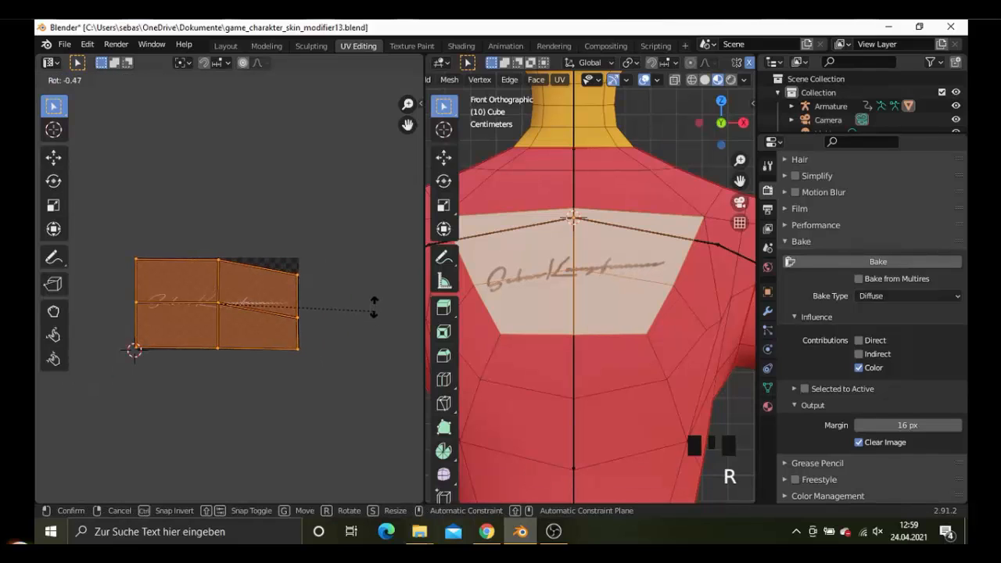
pyautogui.click(374, 297)
pyautogui.scroll(-2, 497, 364)
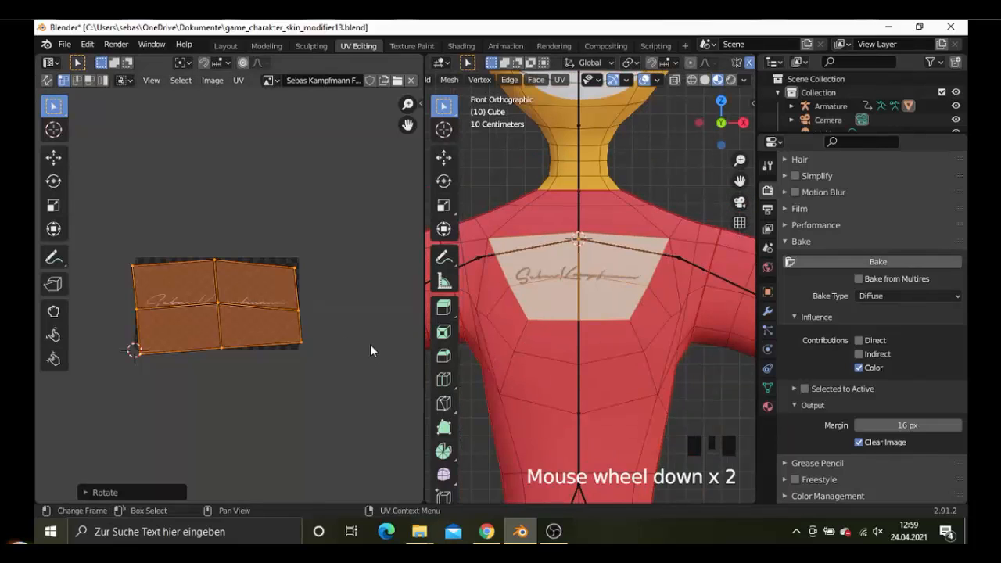
# Replace the UV editor beside the 3D view with the Shader Editor and bring the Logo material's ColorRamp and Mix nodes into view.
pyautogui.click(52, 62)
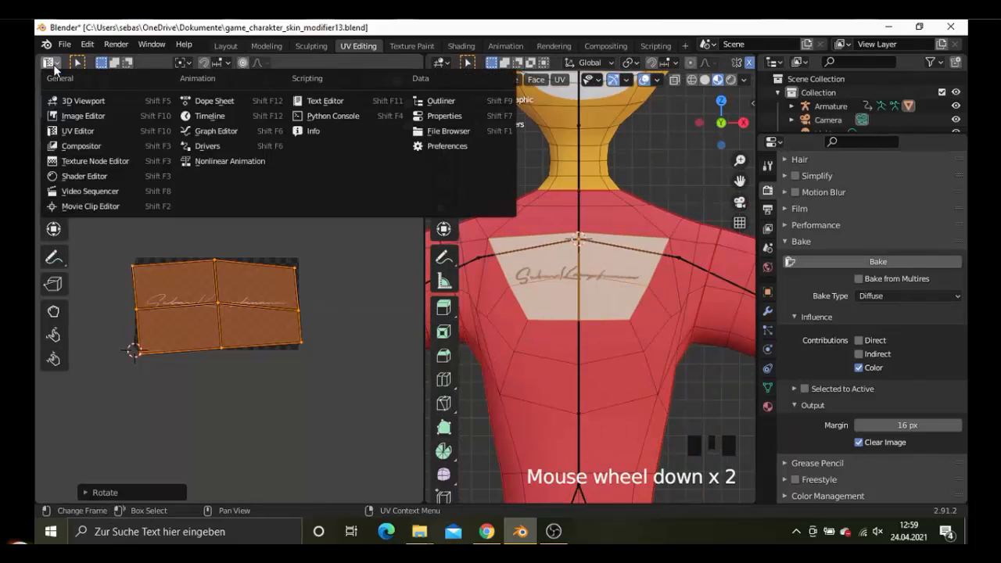
pyautogui.click(74, 173)
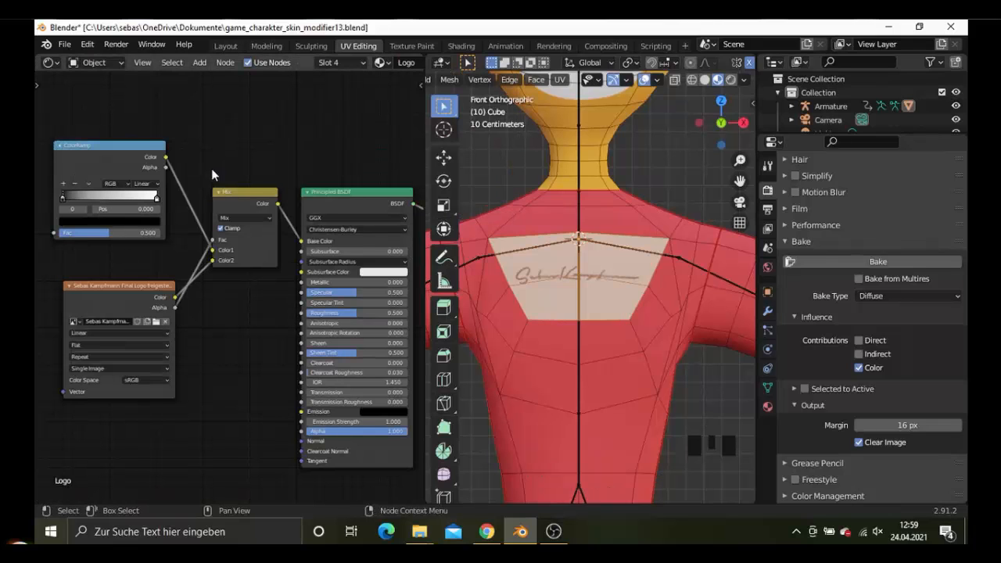
pyautogui.moveTo(226, 161); pyautogui.dragTo(271, 164, button='middle')
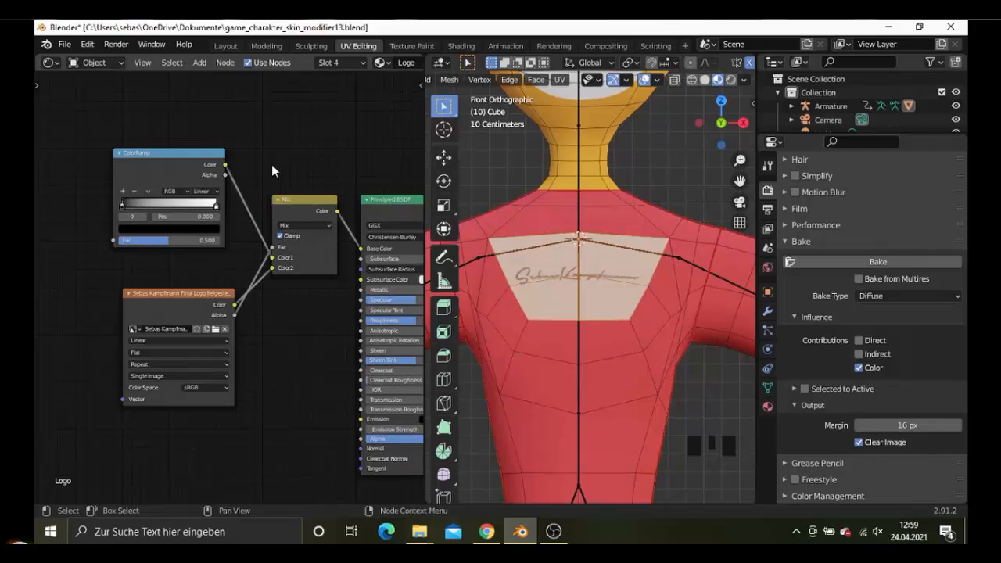
# Turn the 3D Viewport area into a UV Editor beside the shader nodes.
pyautogui.click(440, 62)
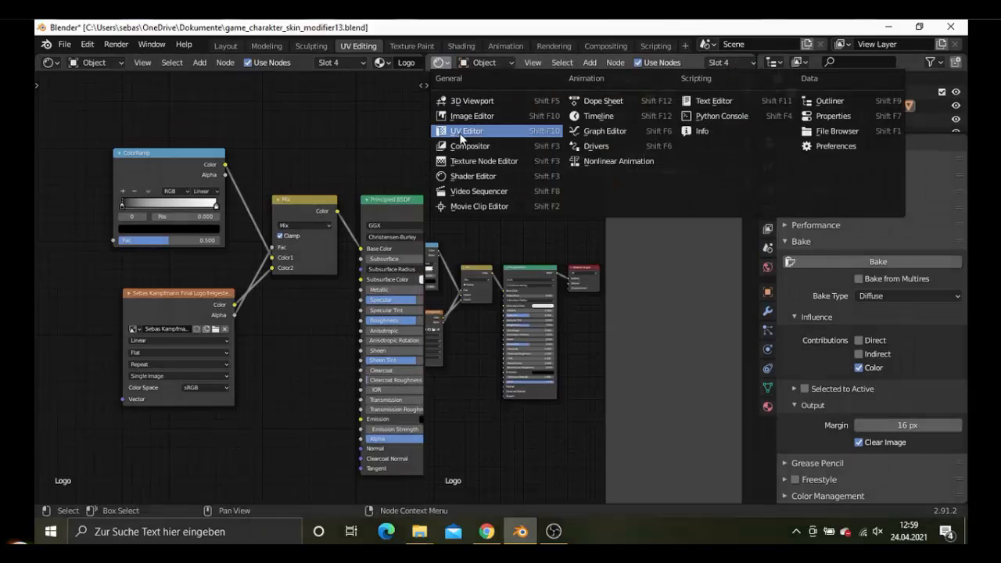
pyautogui.click(473, 128)
pyautogui.scroll(3, 529, 228)
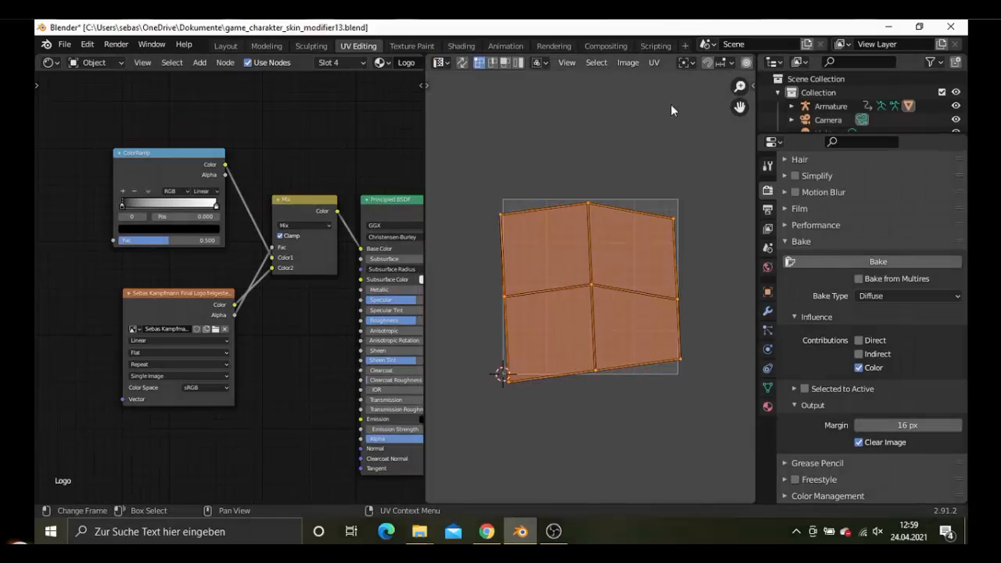
pyautogui.scroll(-5, 636, 152)
pyautogui.scroll(4, 636, 152)
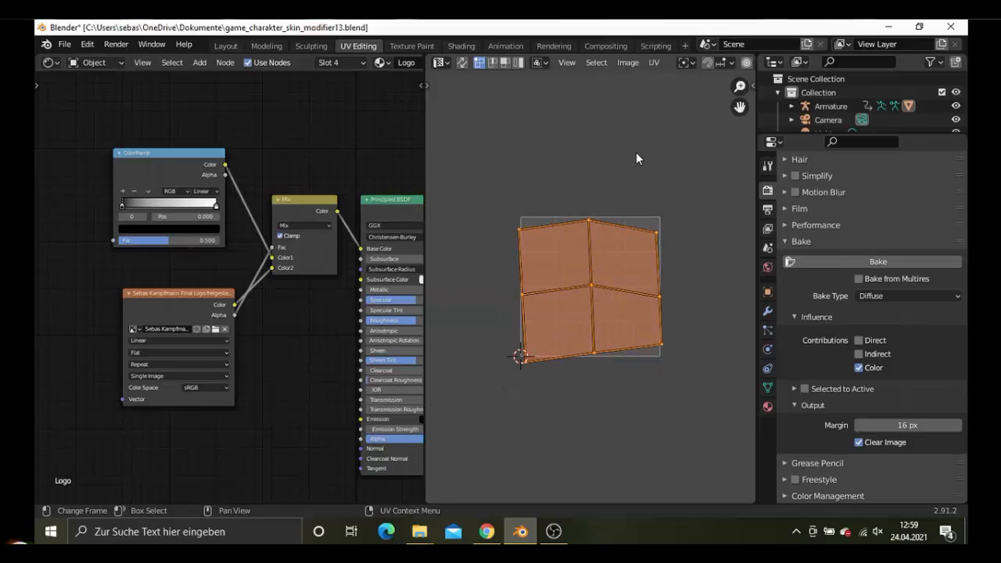
pyautogui.scroll(-5, 591, 58)
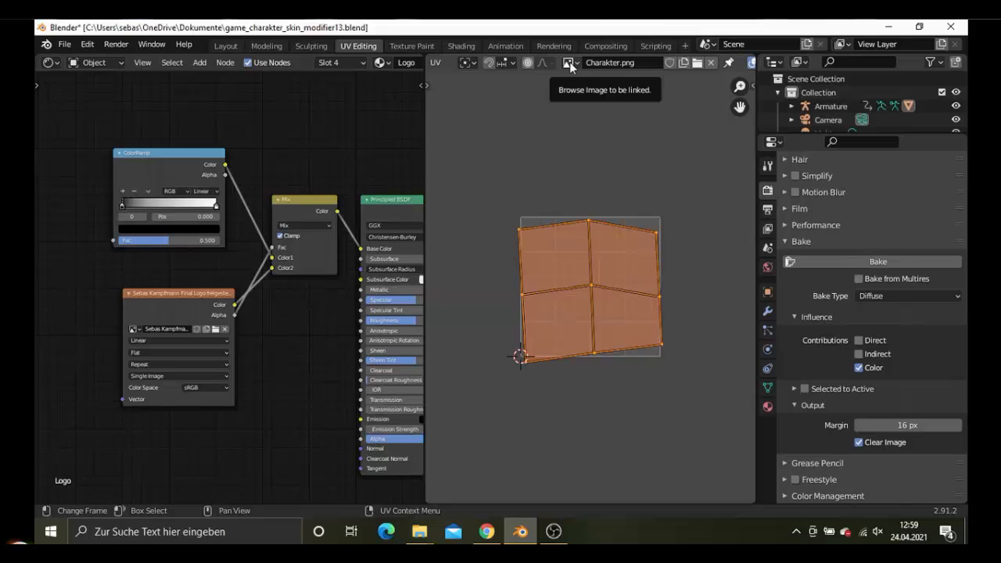
# Display the Charakter.png.001 colour palette image in the UV Editor, with its red F94144 strip in view.
pyautogui.click(569, 62)
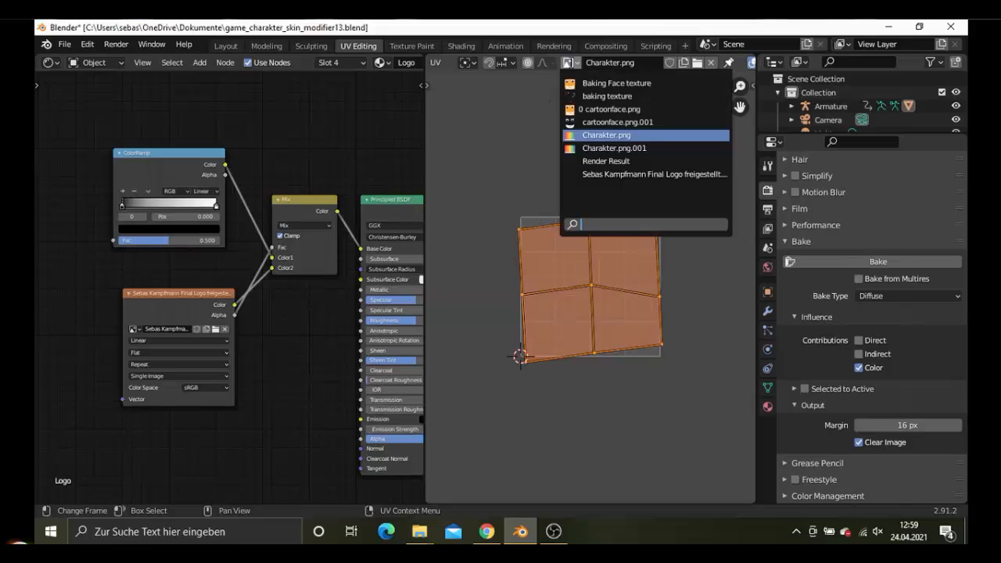
pyautogui.click(595, 137)
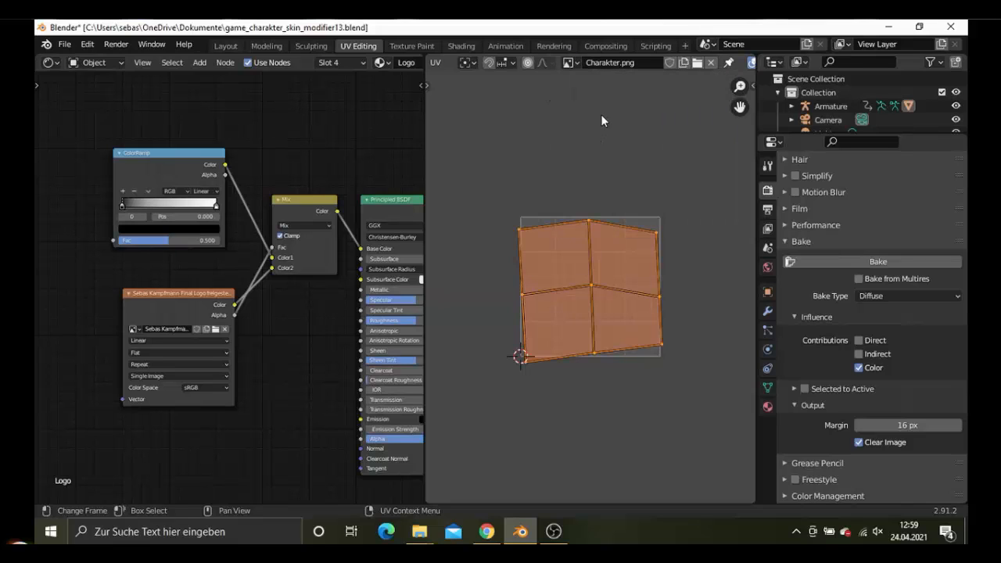
pyautogui.click(569, 66)
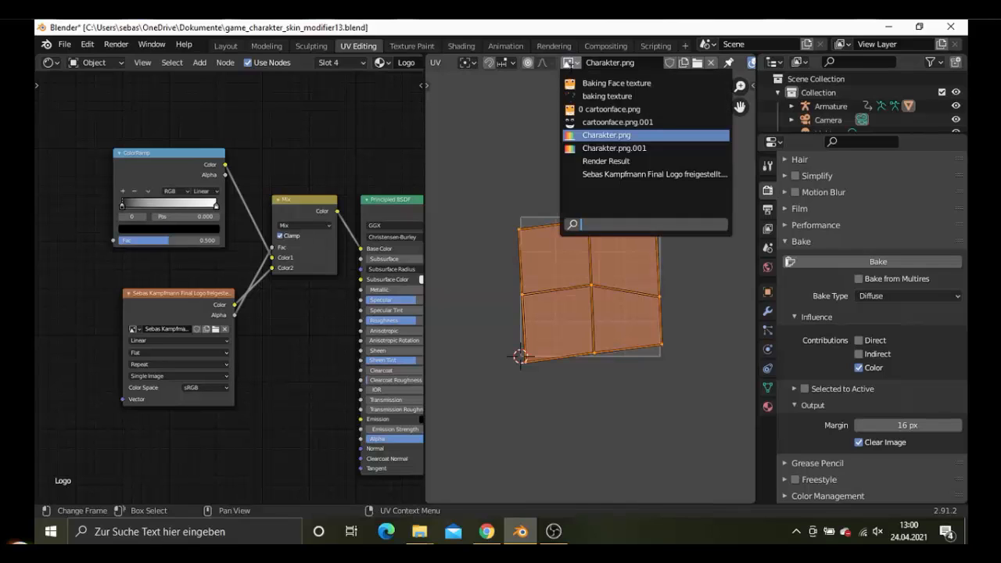
pyautogui.click(597, 148)
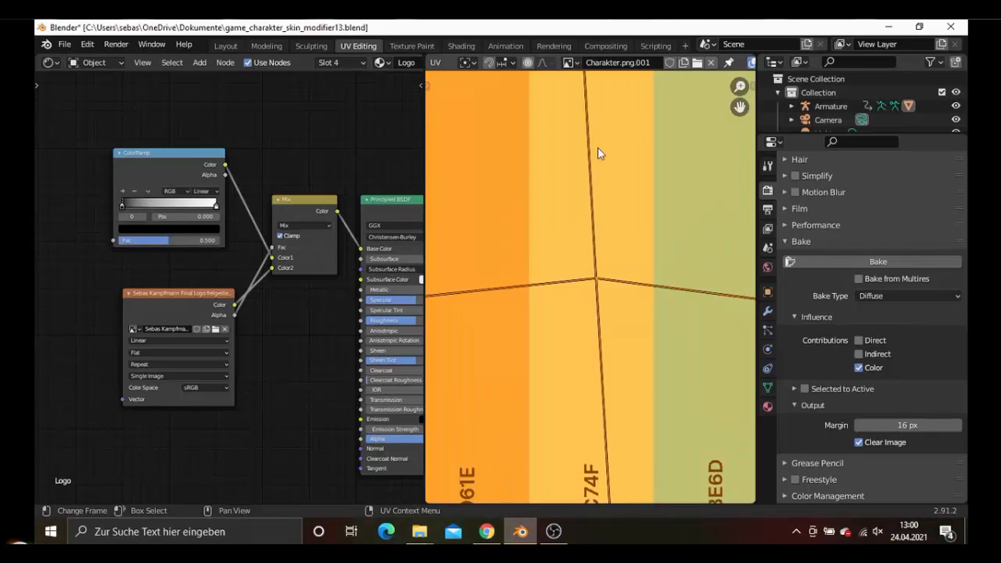
pyautogui.scroll(-2, 596, 181)
pyautogui.scroll(-2, 597, 182)
pyautogui.moveTo(551, 226); pyautogui.dragTo(584, 241, button='middle')
pyautogui.scroll(2, 567, 233)
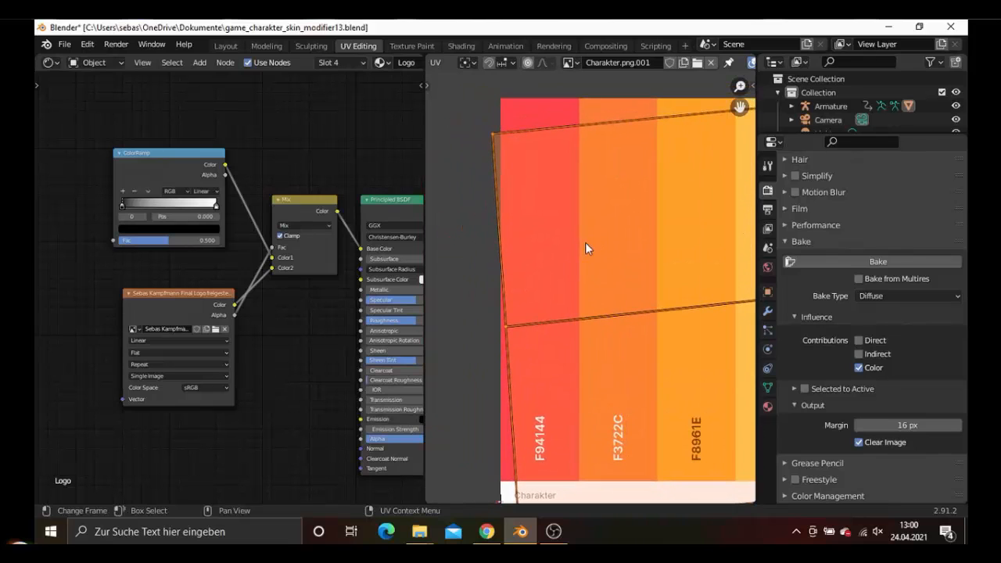
# Set the ColorRamp's black stop to the shirt red by sampling the palette's F94144 strip with the eyedropper.
pyautogui.click(191, 231)
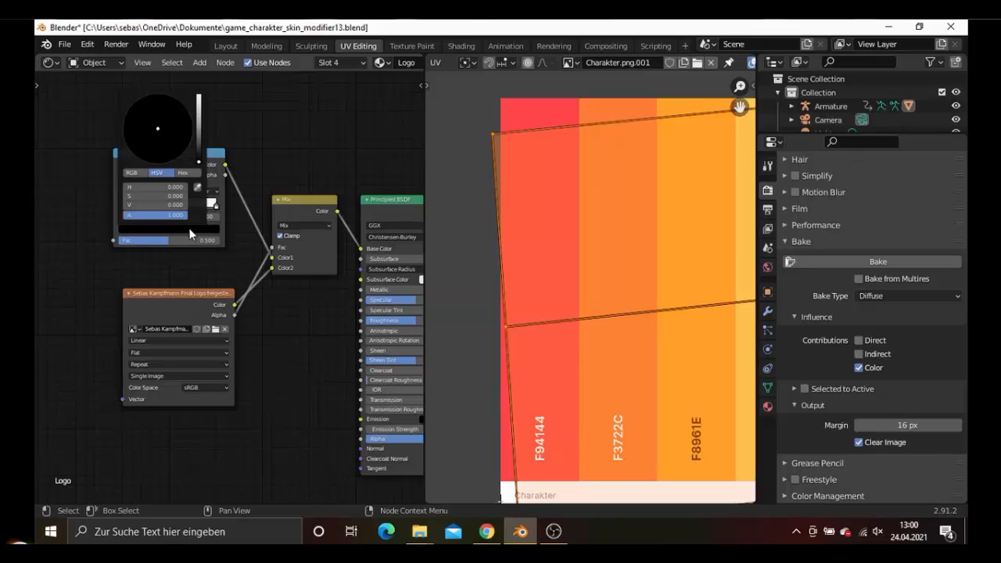
pyautogui.click(197, 189)
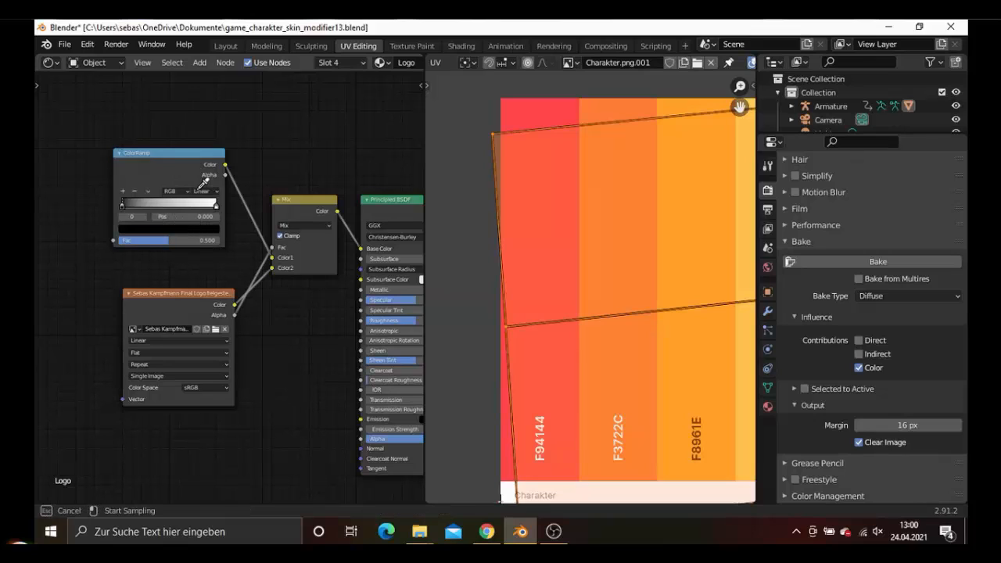
pyautogui.click(541, 114)
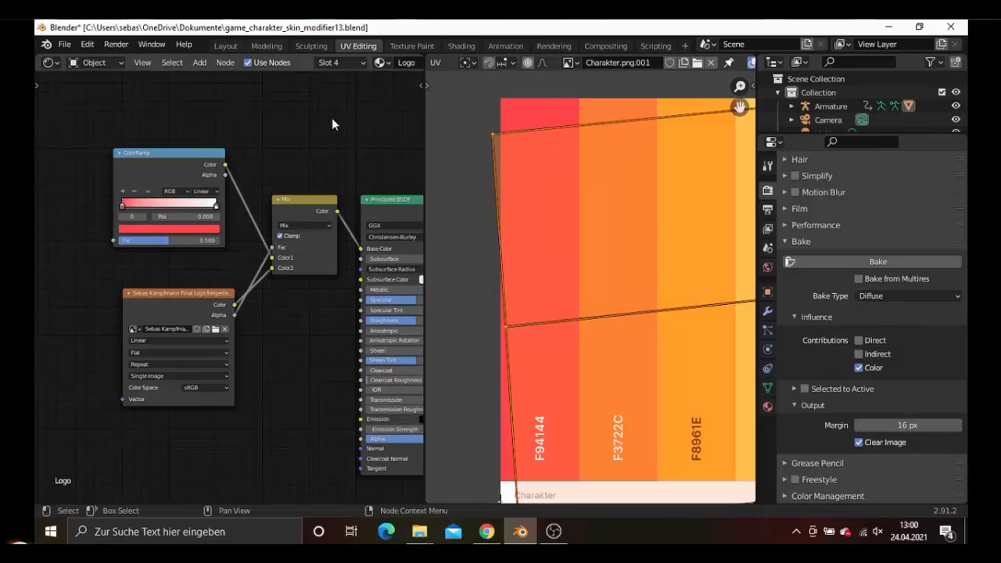
# Turn the UV Editor area showing the palette back into the 3D Viewport.
pyautogui.click(434, 62)
pyautogui.moveTo(500, 91)
pyautogui.click(591, 91)
pyautogui.scroll(3, 437, 61)
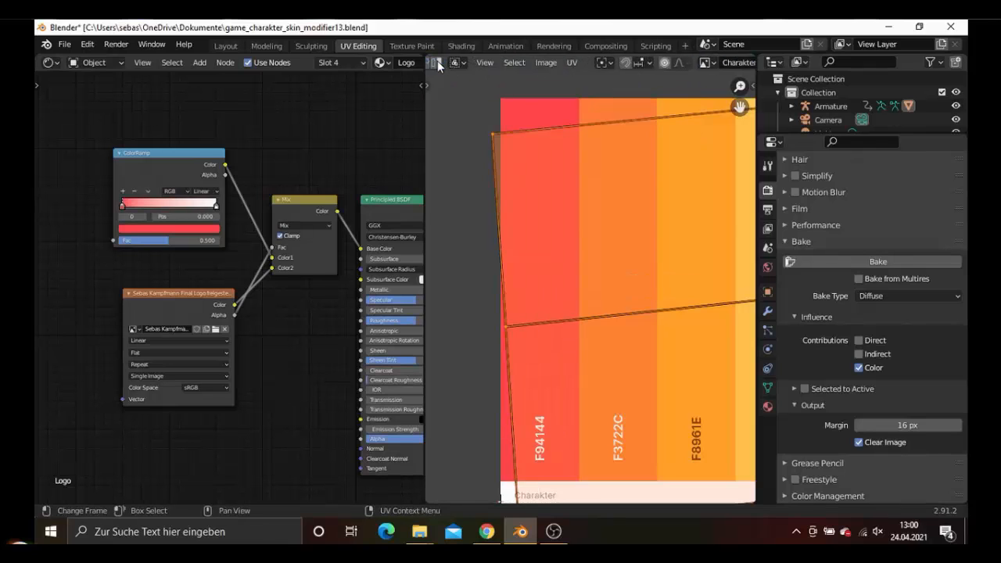
pyautogui.click(439, 62)
pyautogui.click(471, 100)
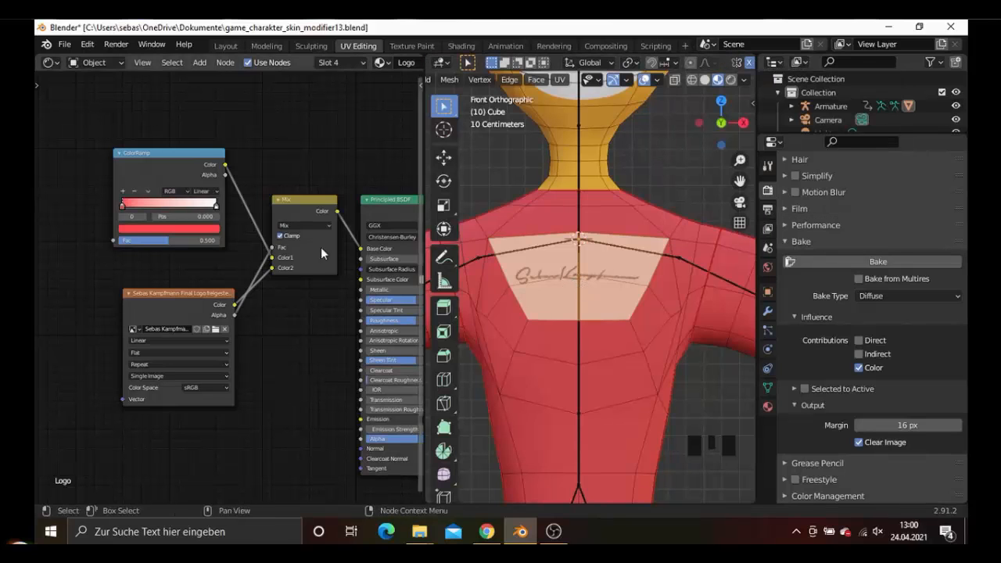
# Set the ColorRamp's white stop to the shirt red by sampling the palette's F94144 strip with the eyedropper in the UV Editor.
pyautogui.moveTo(217, 211); pyautogui.dragTo(211, 211)
pyautogui.moveTo(211, 210)
pyautogui.mouseDown()
pyautogui.moveTo(133, 214)
pyautogui.moveTo(224, 211)
pyautogui.mouseUp()
pyautogui.click(440, 63)
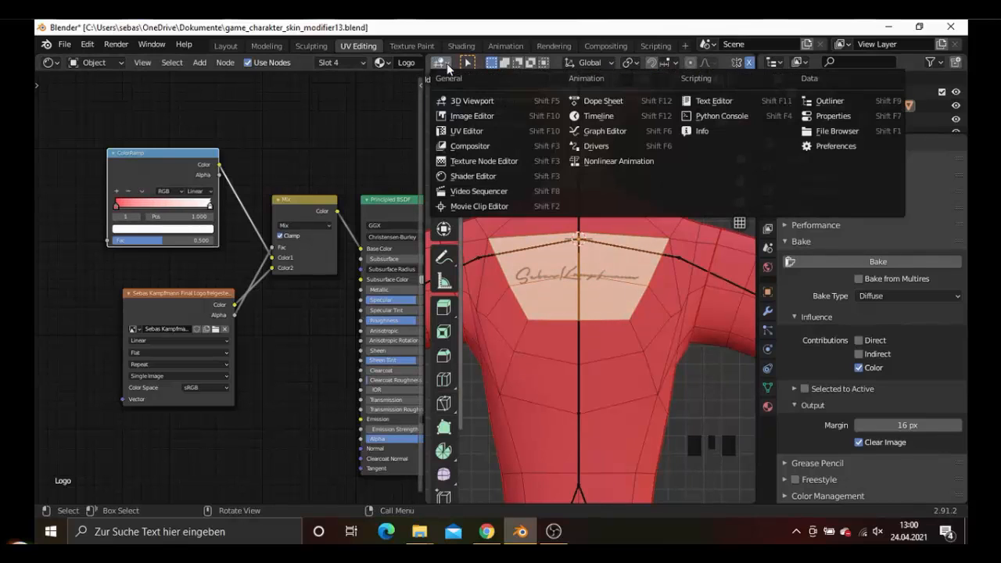
pyautogui.click(474, 131)
pyautogui.click(198, 229)
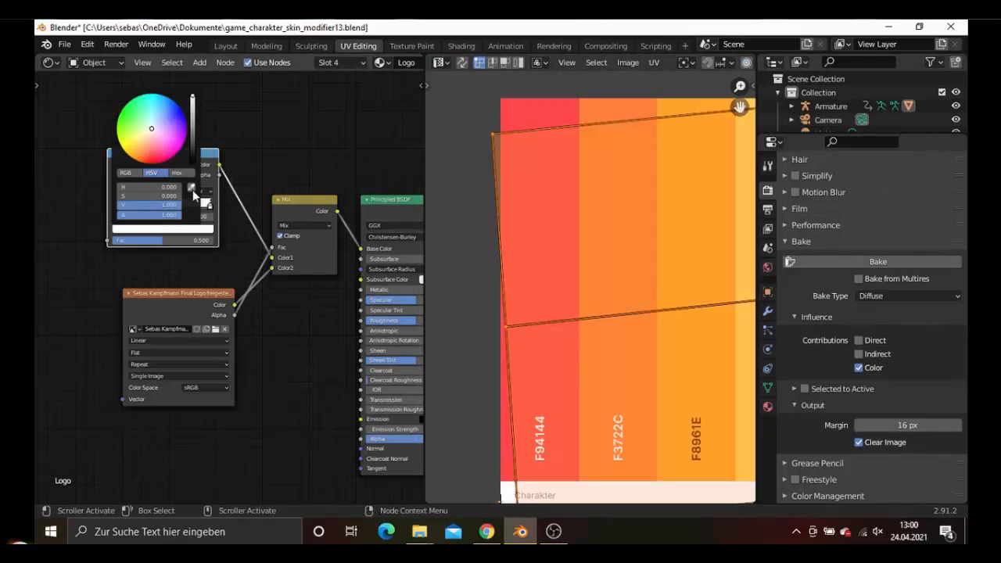
pyautogui.click(194, 189)
pyautogui.click(527, 118)
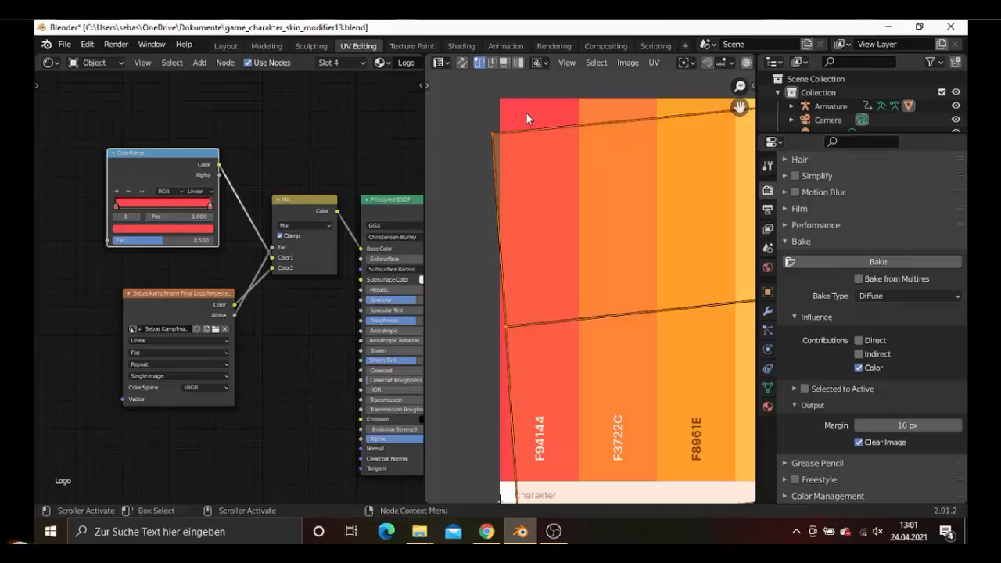
# Switch the UV Editor area back to the 3D Viewport and deselect the chest faces to inspect the logo on the shirt.
pyautogui.click(441, 64)
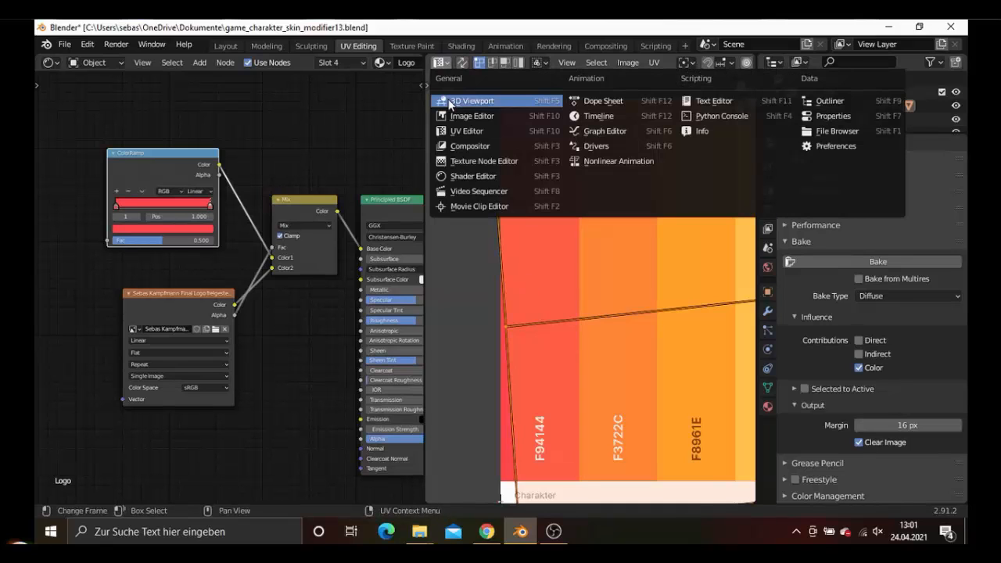
pyautogui.click(468, 101)
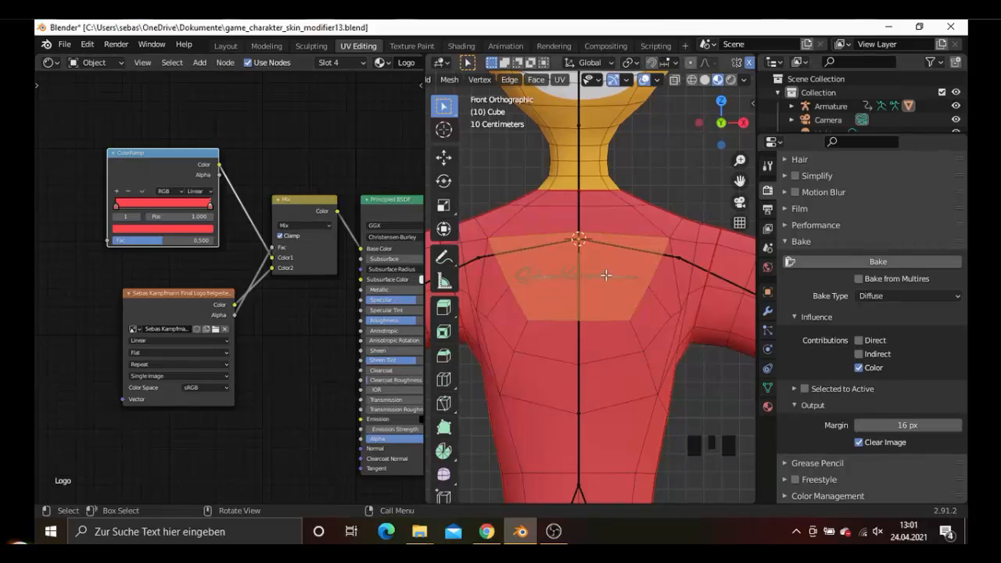
pyautogui.press('alt')
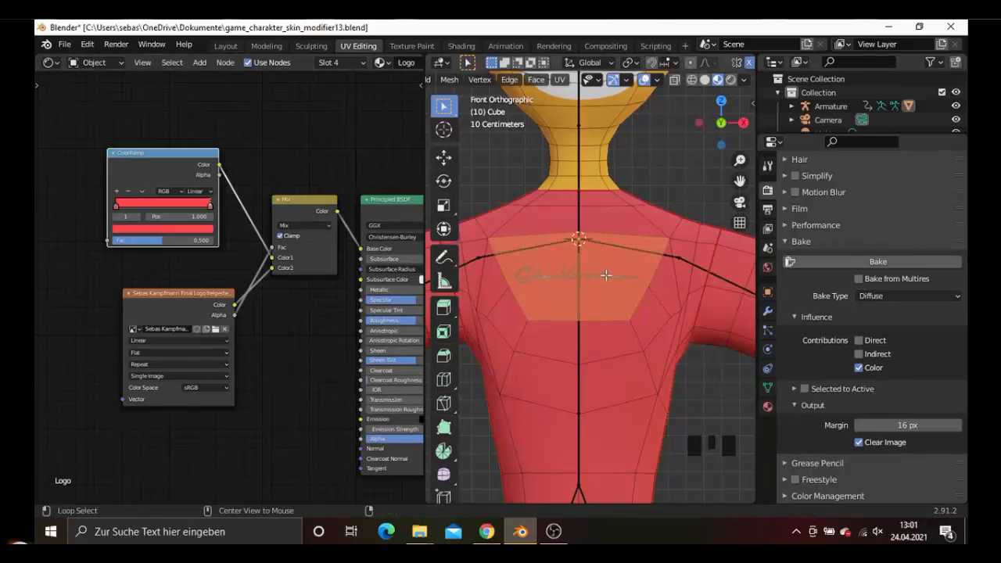
pyautogui.hotkey('alt', 'a')
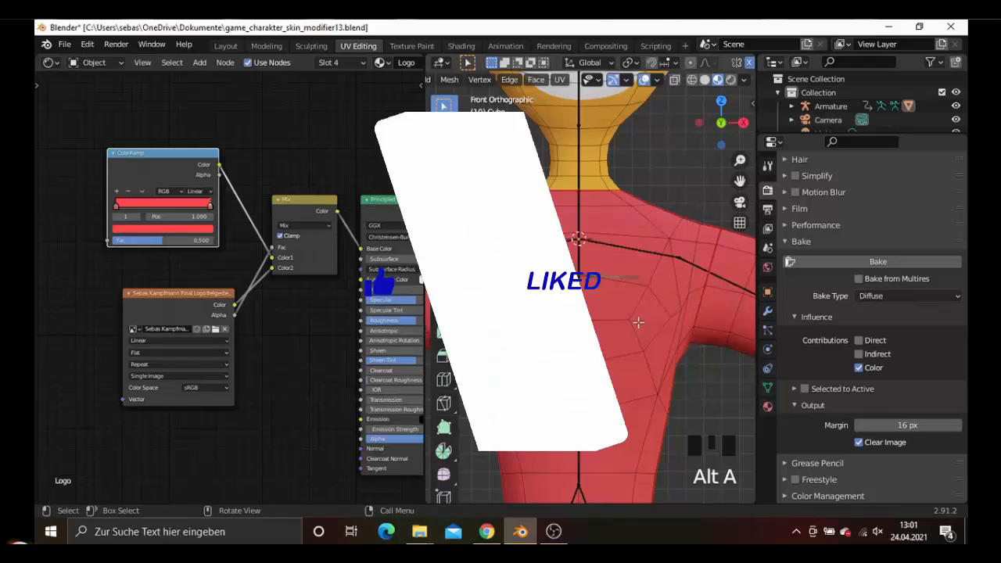
pyautogui.scroll(4, 638, 322)
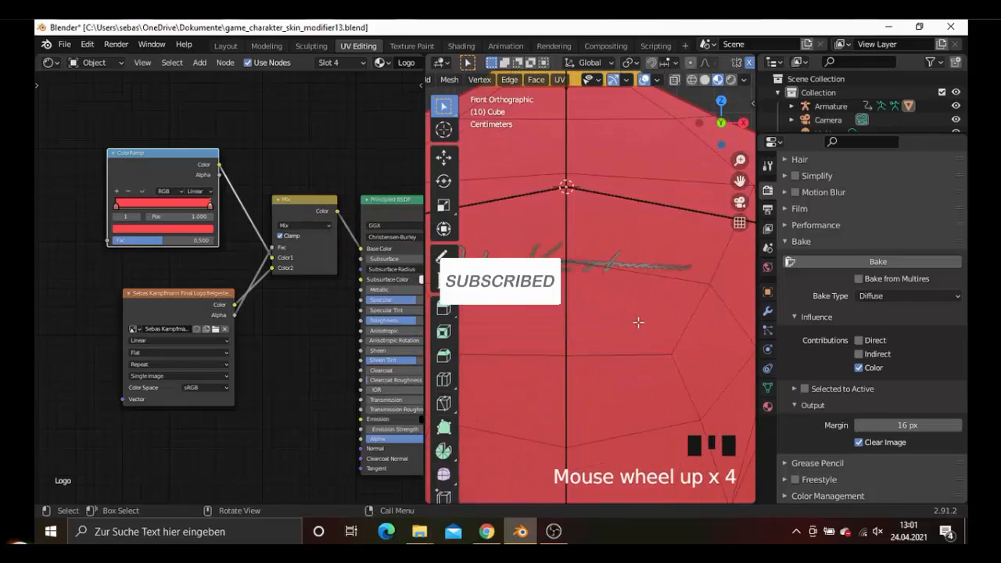
pyautogui.scroll(-2, 638, 322)
pyautogui.scroll(-2, 638, 322)
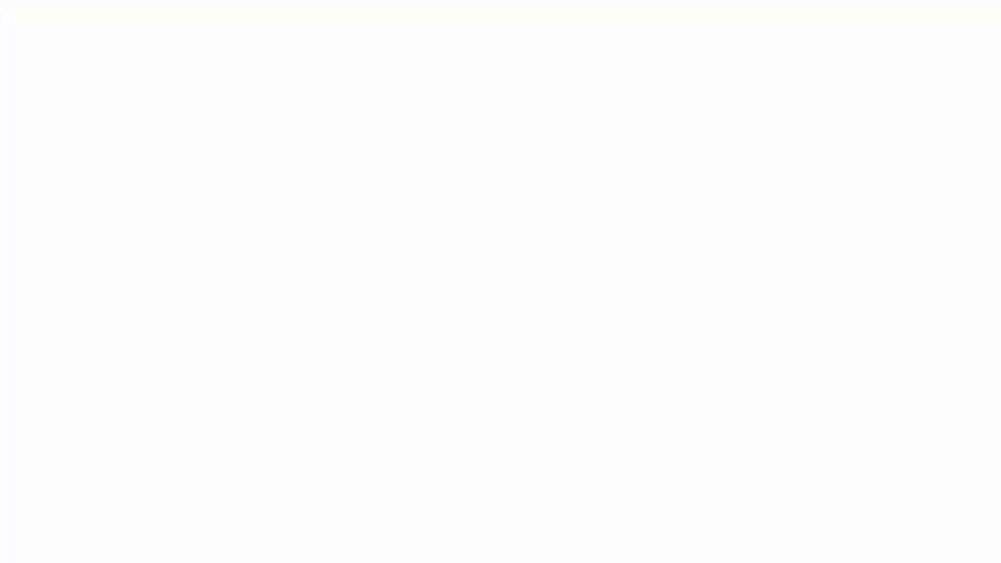